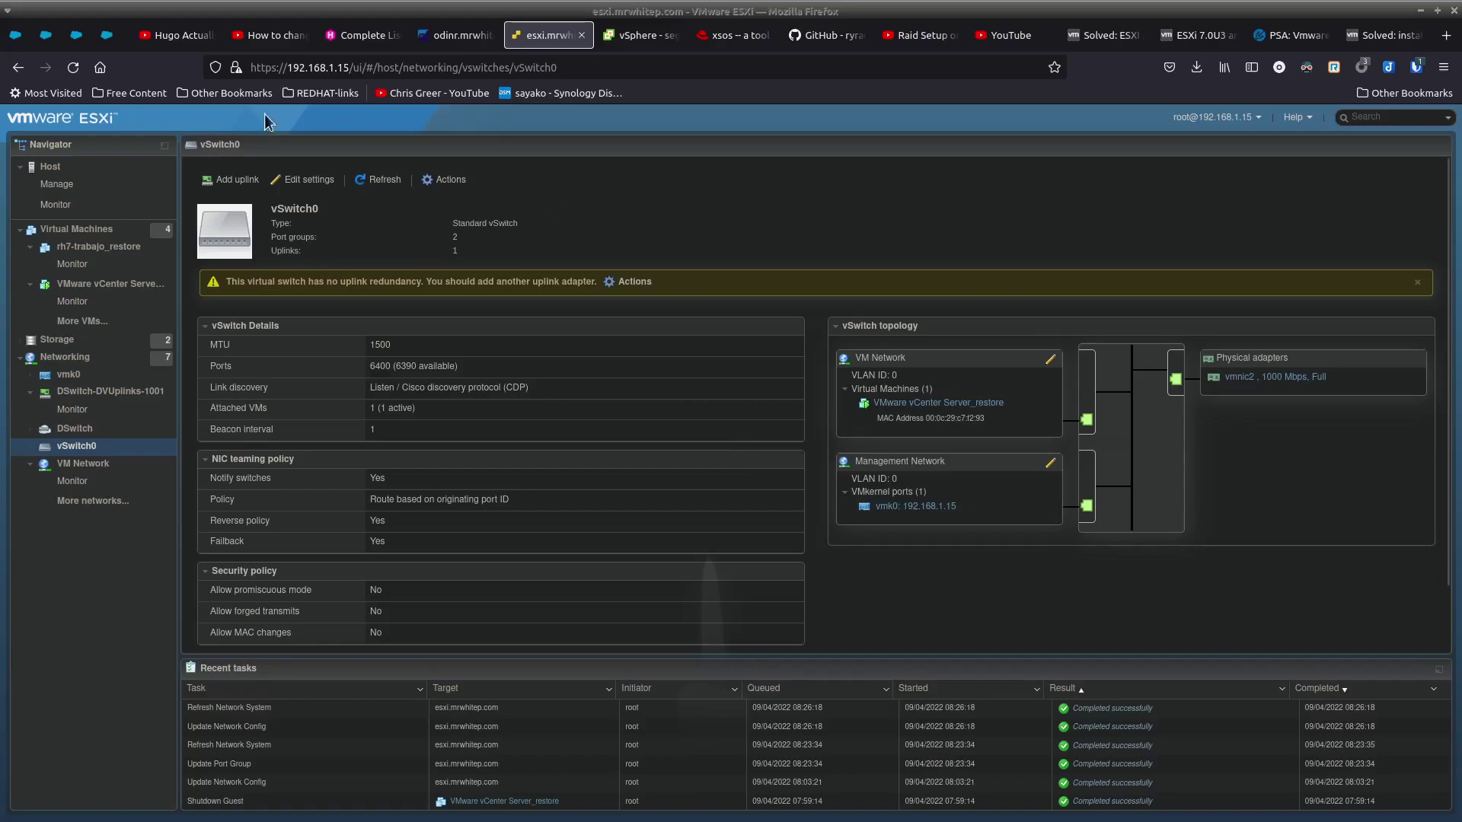
- Examine vSwitch0's NIC teaming policy and failover order in its edit settings, and close them without saving
left_click(85, 351)
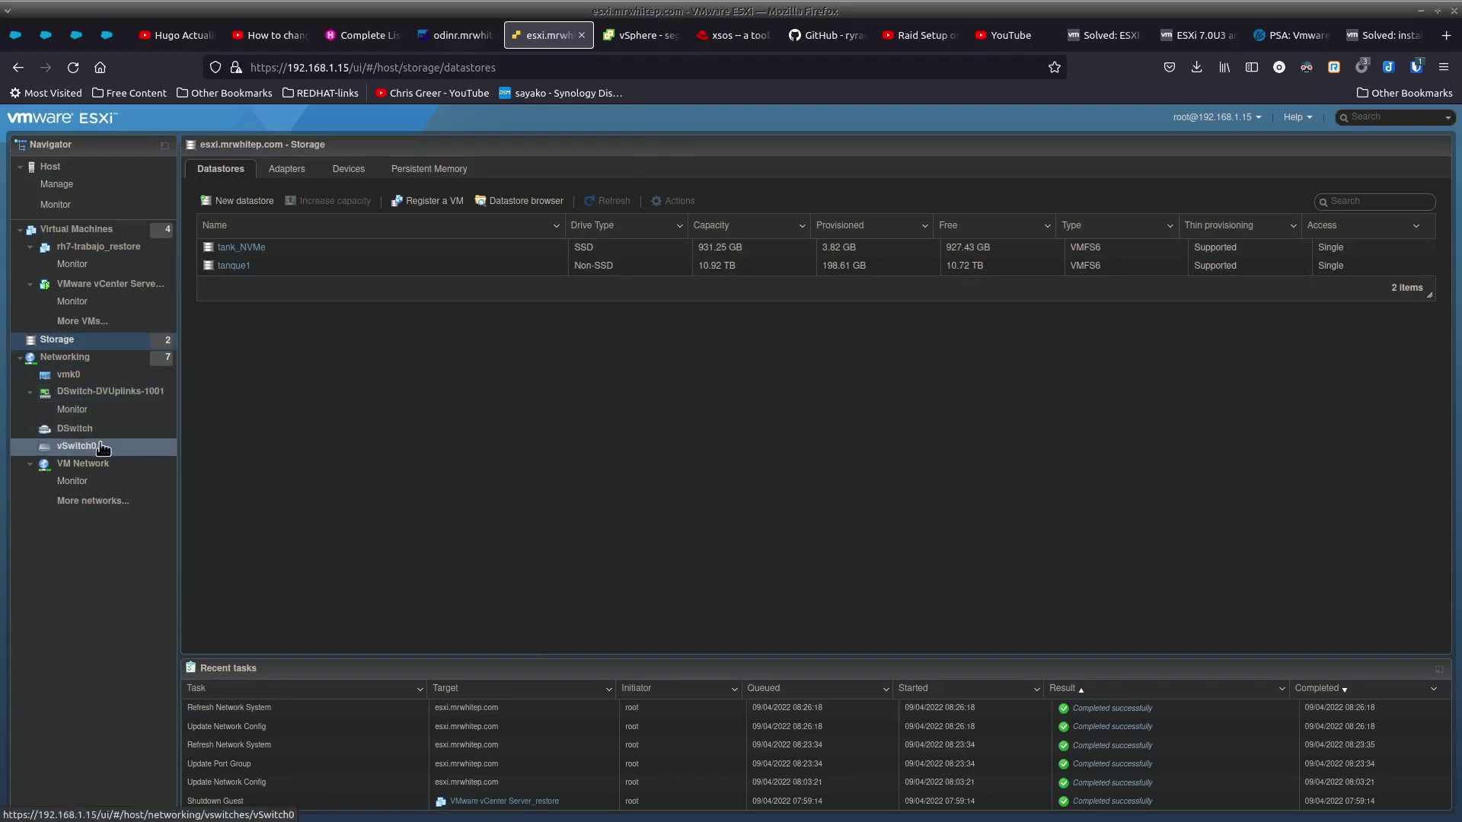
left_click(125, 451)
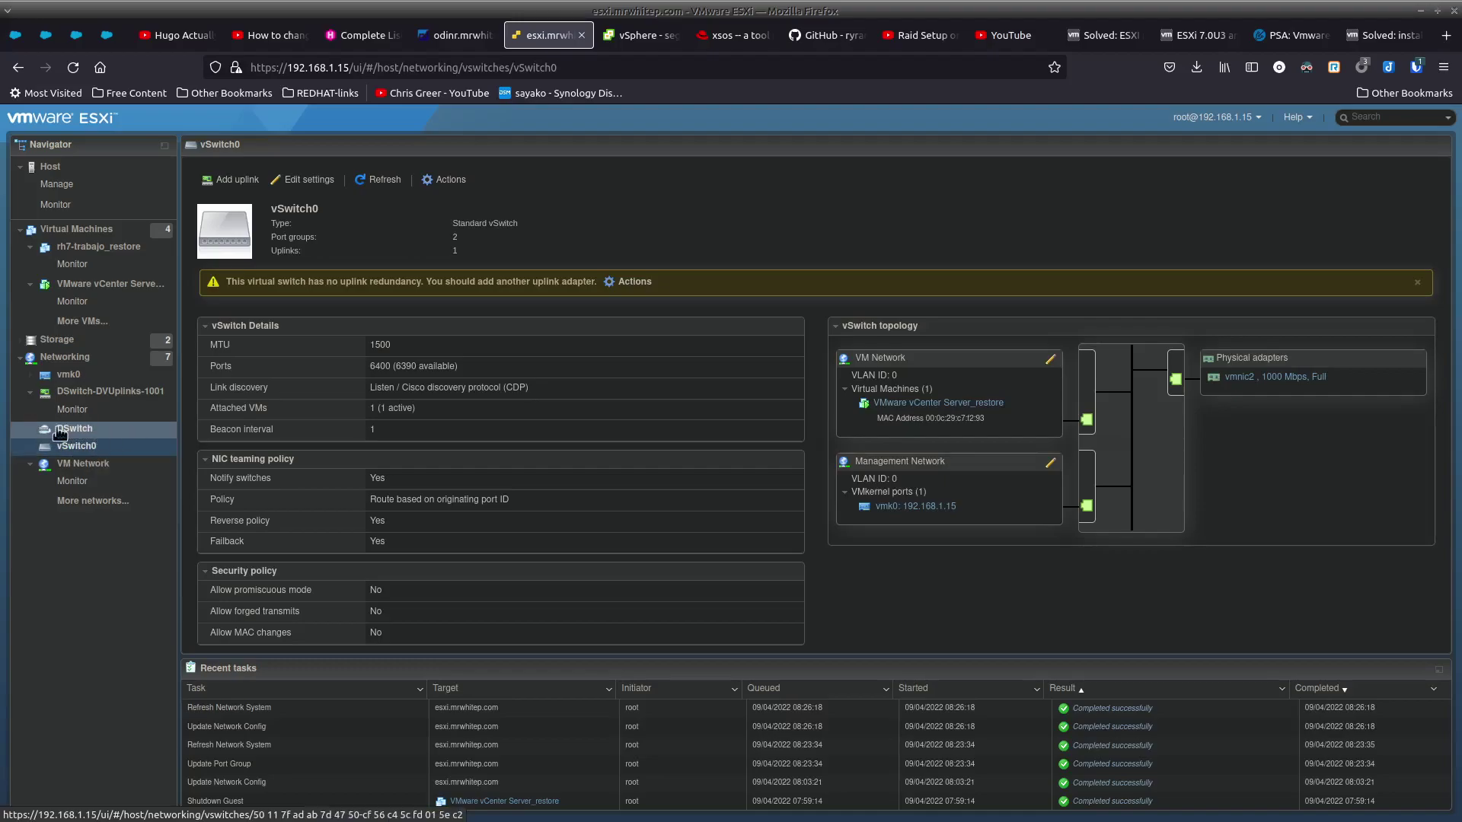
right_click(96, 453)
left_click(176, 483)
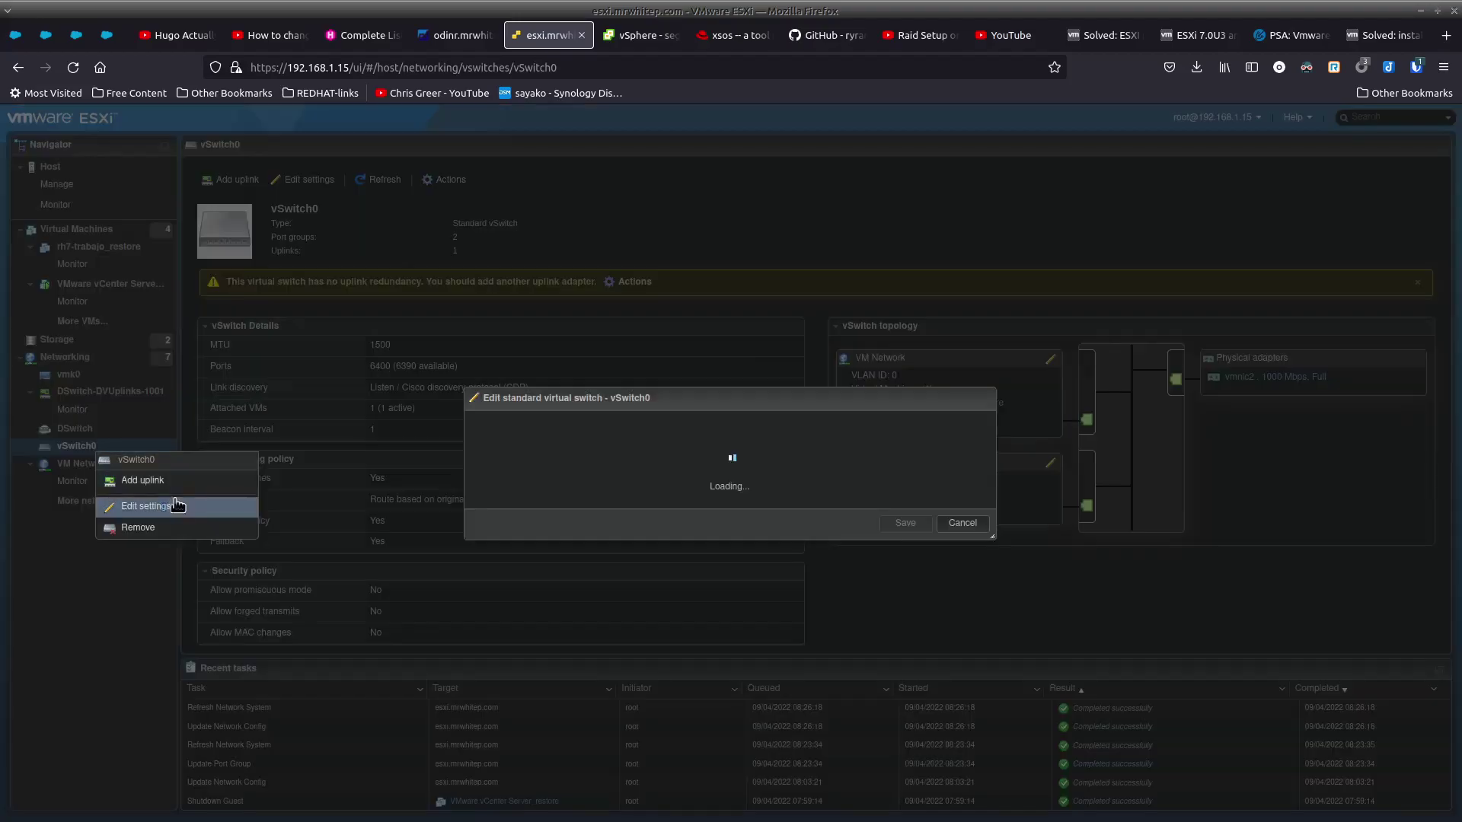
left_click(497, 518)
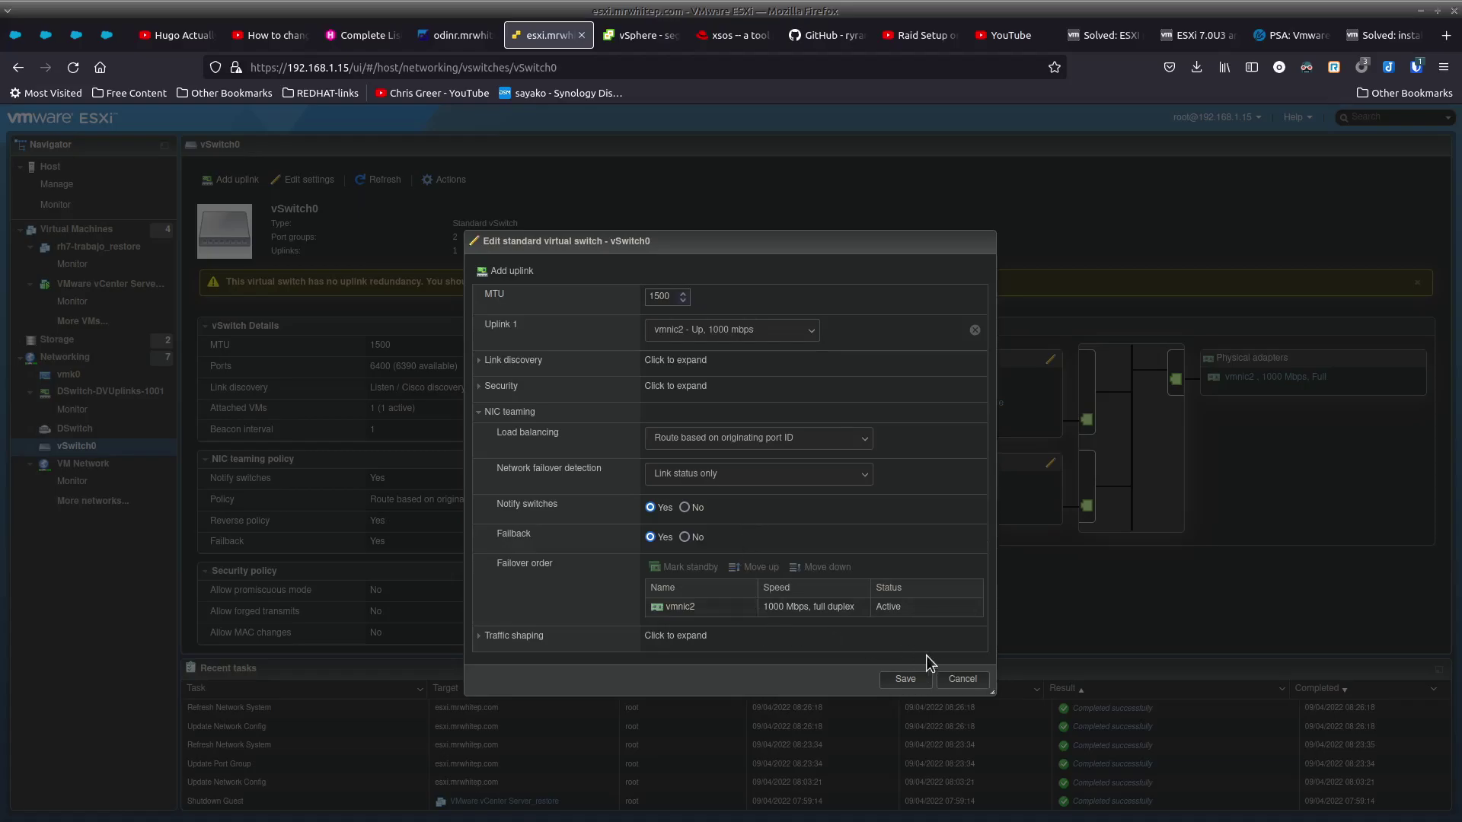
left_click(955, 679)
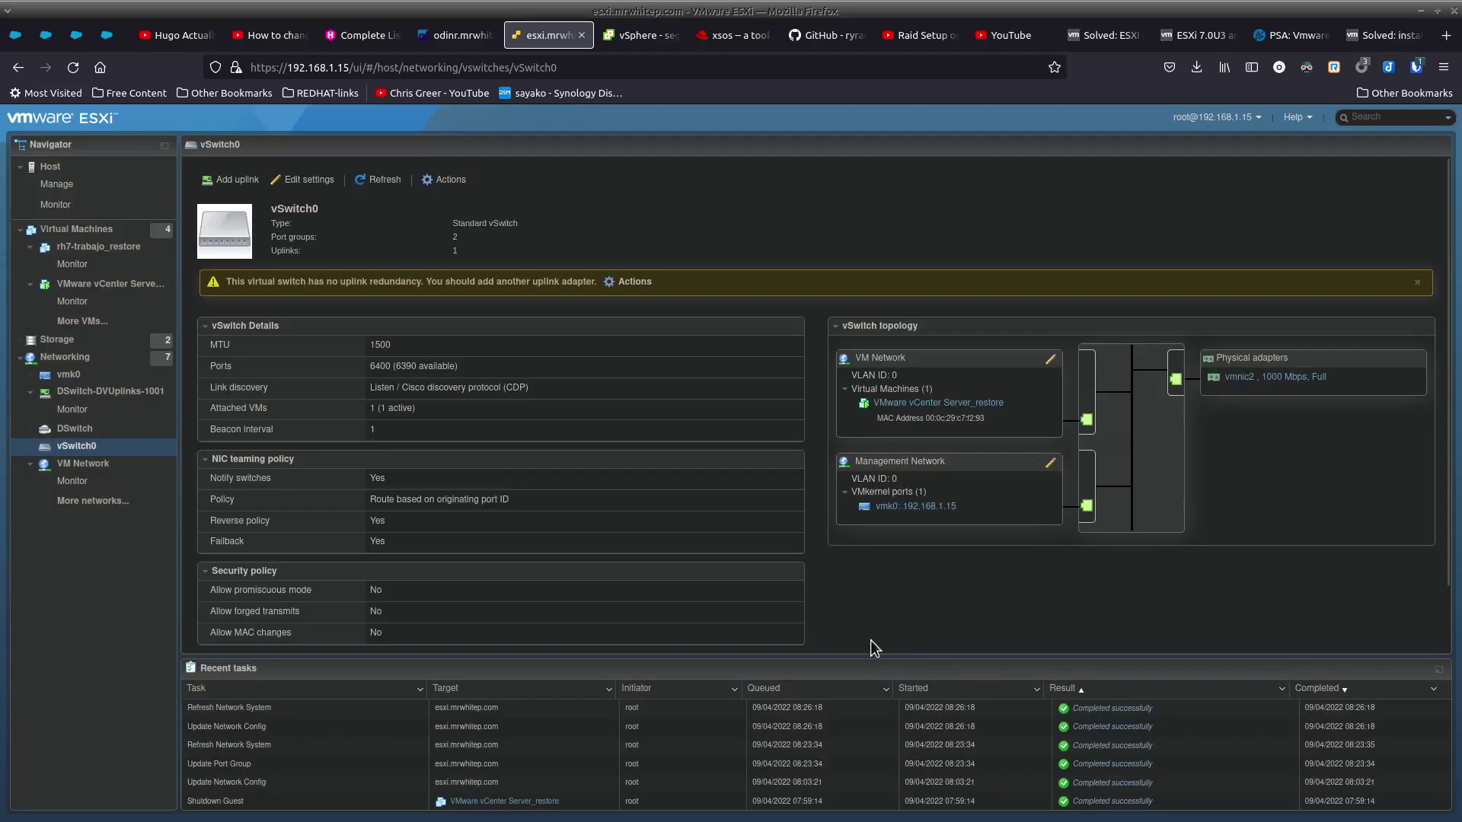
- Open the distributed switch DSwitch and check which management actions the host client offers for it
left_click(106, 428)
right_click(108, 428)
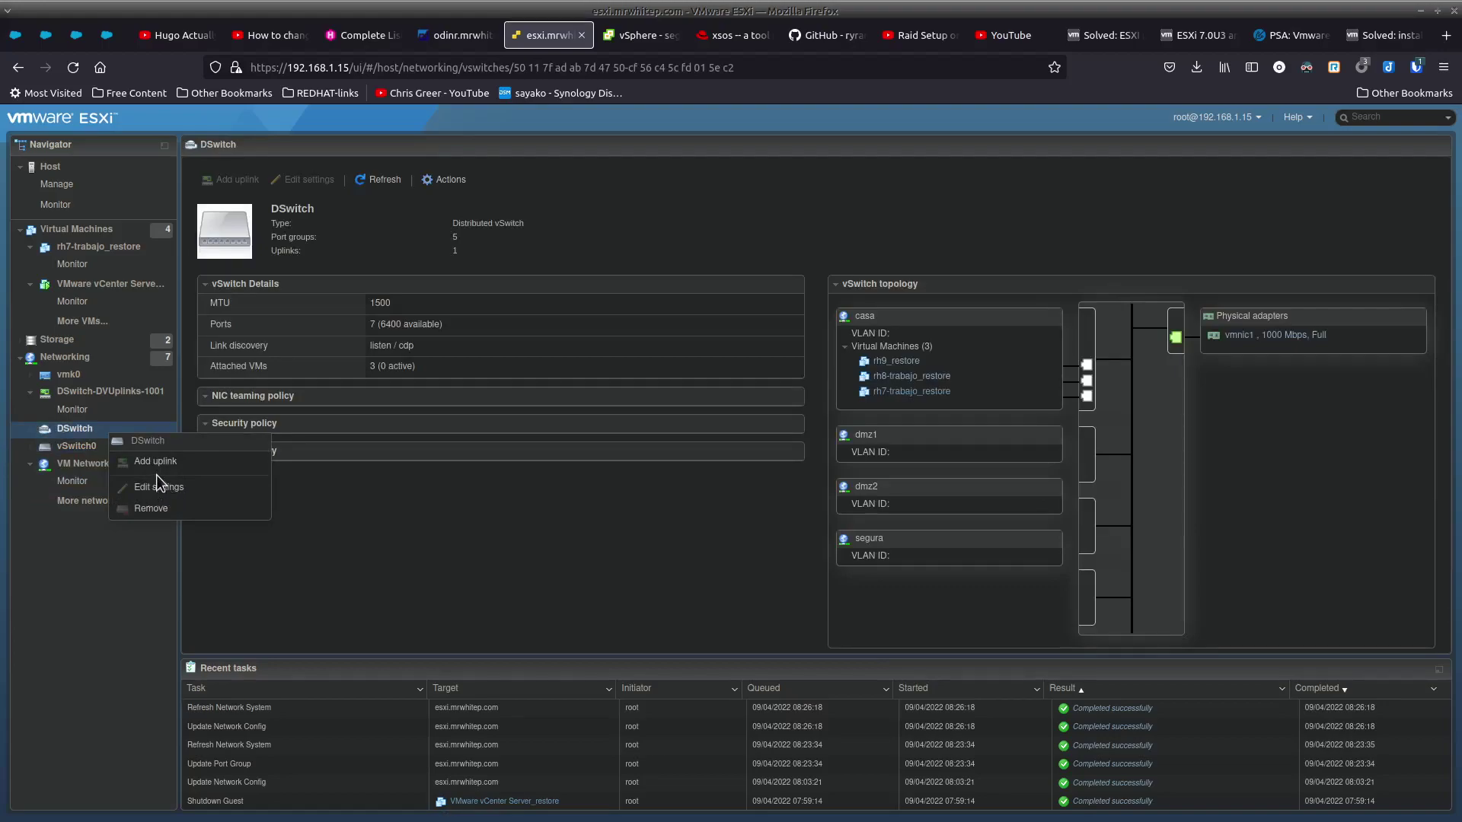
key("Escape")
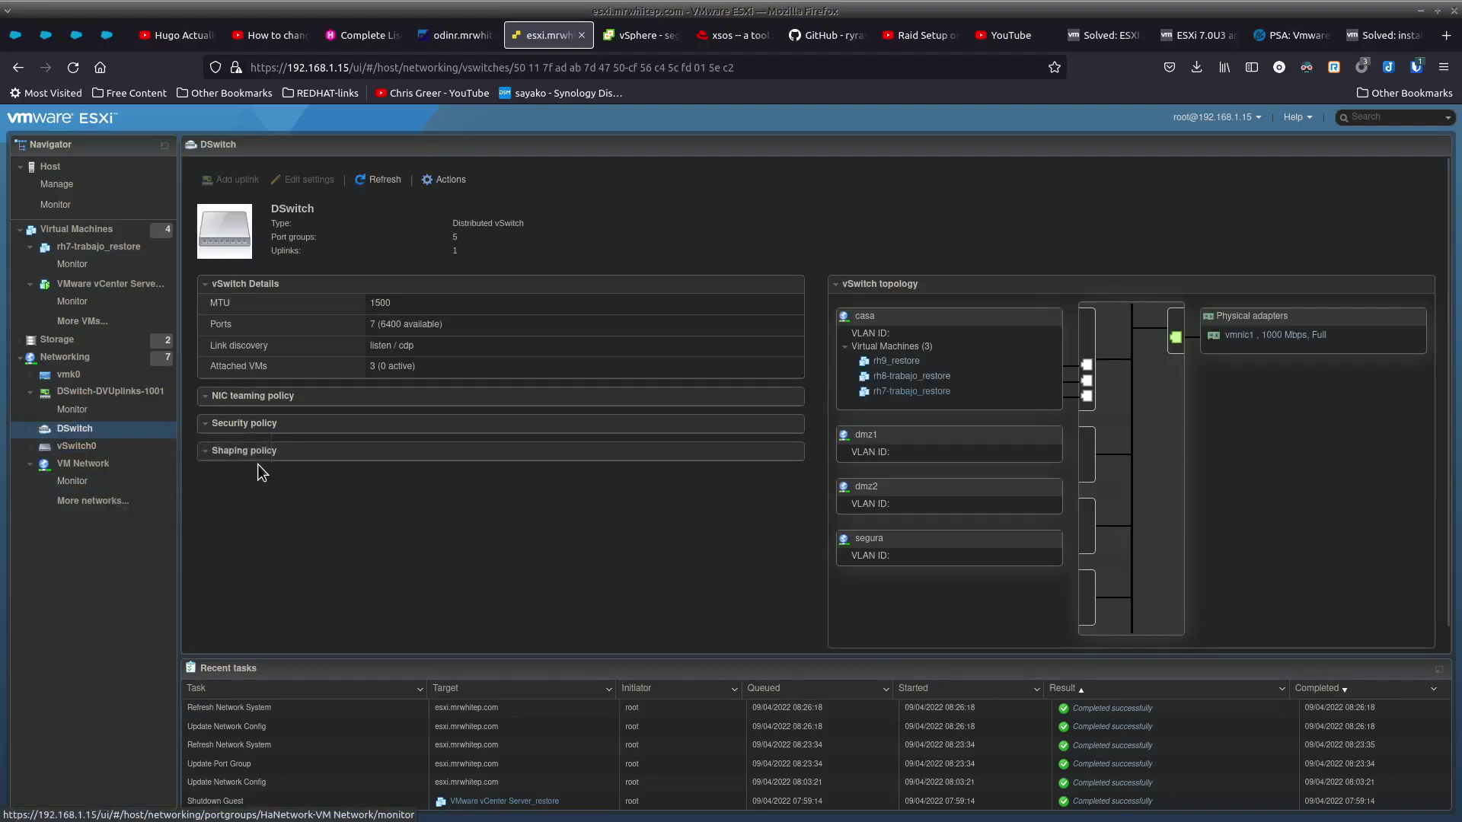
left_click(446, 180)
left_click(551, 489)
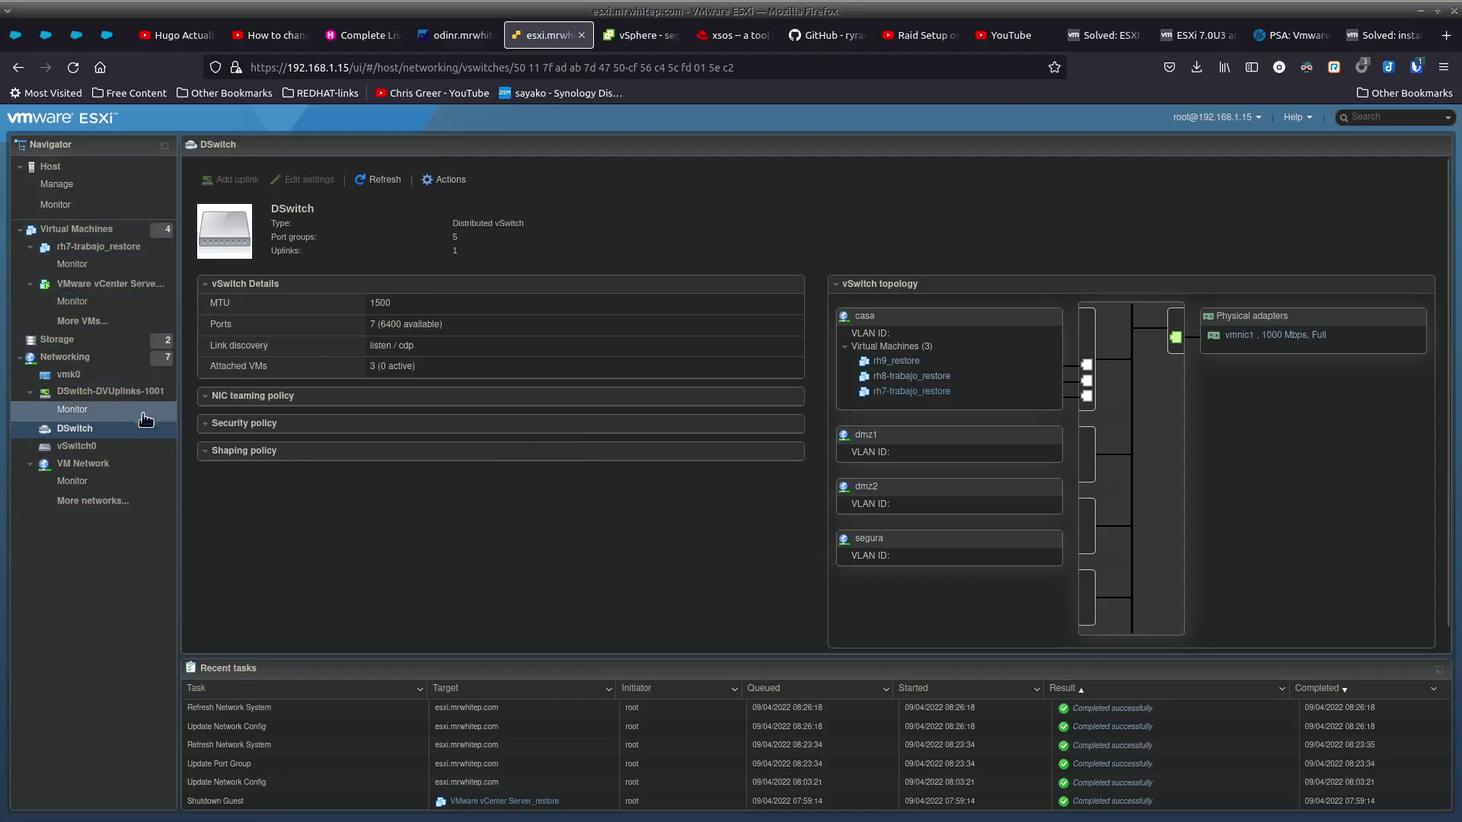
- Compare the port groups, virtual machines and physical adapters in the topologies of vSwitch0 and DSwitch
left_click(107, 447)
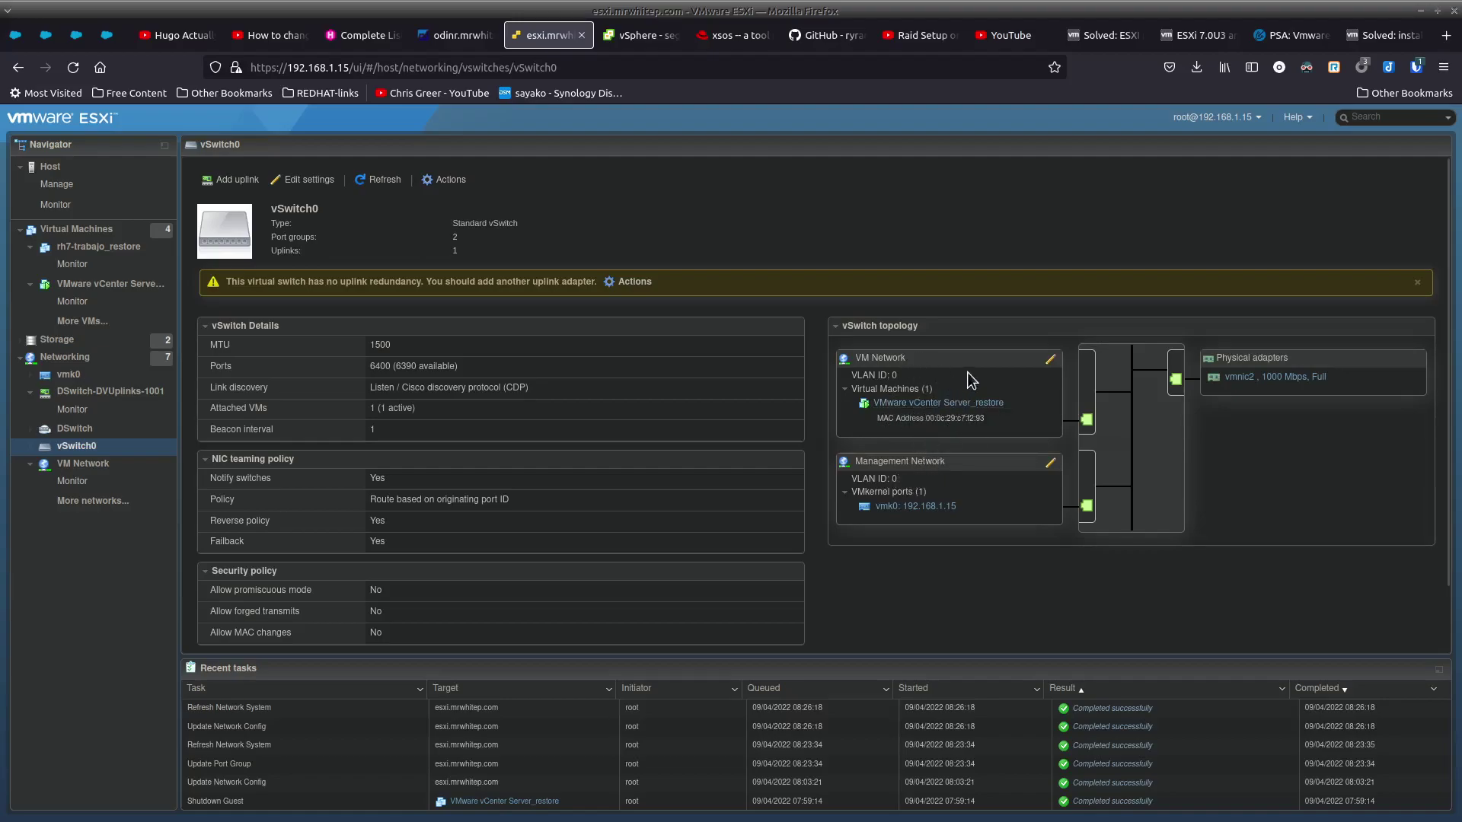
left_click(74, 428)
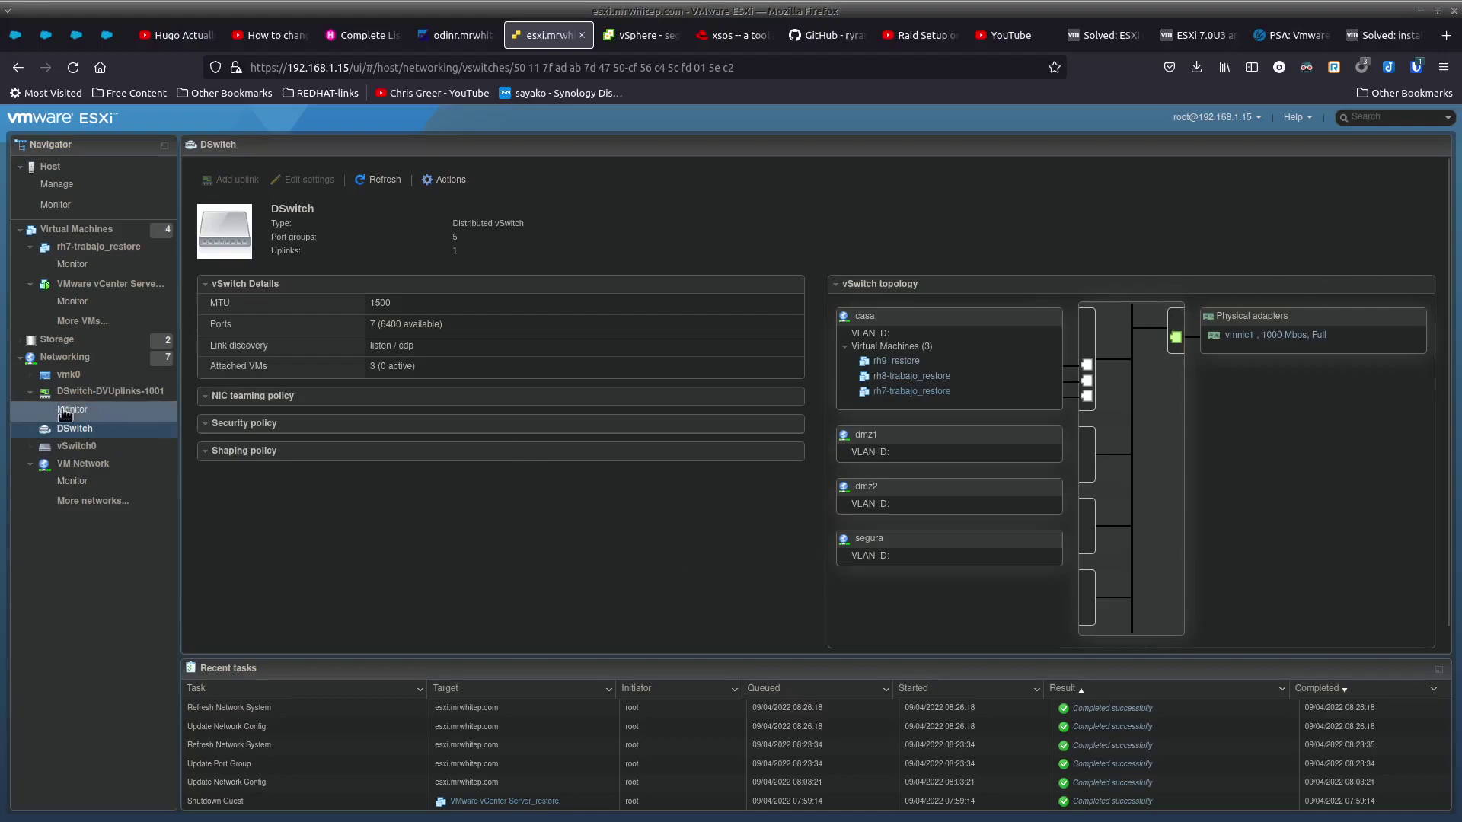
left_click(77, 447)
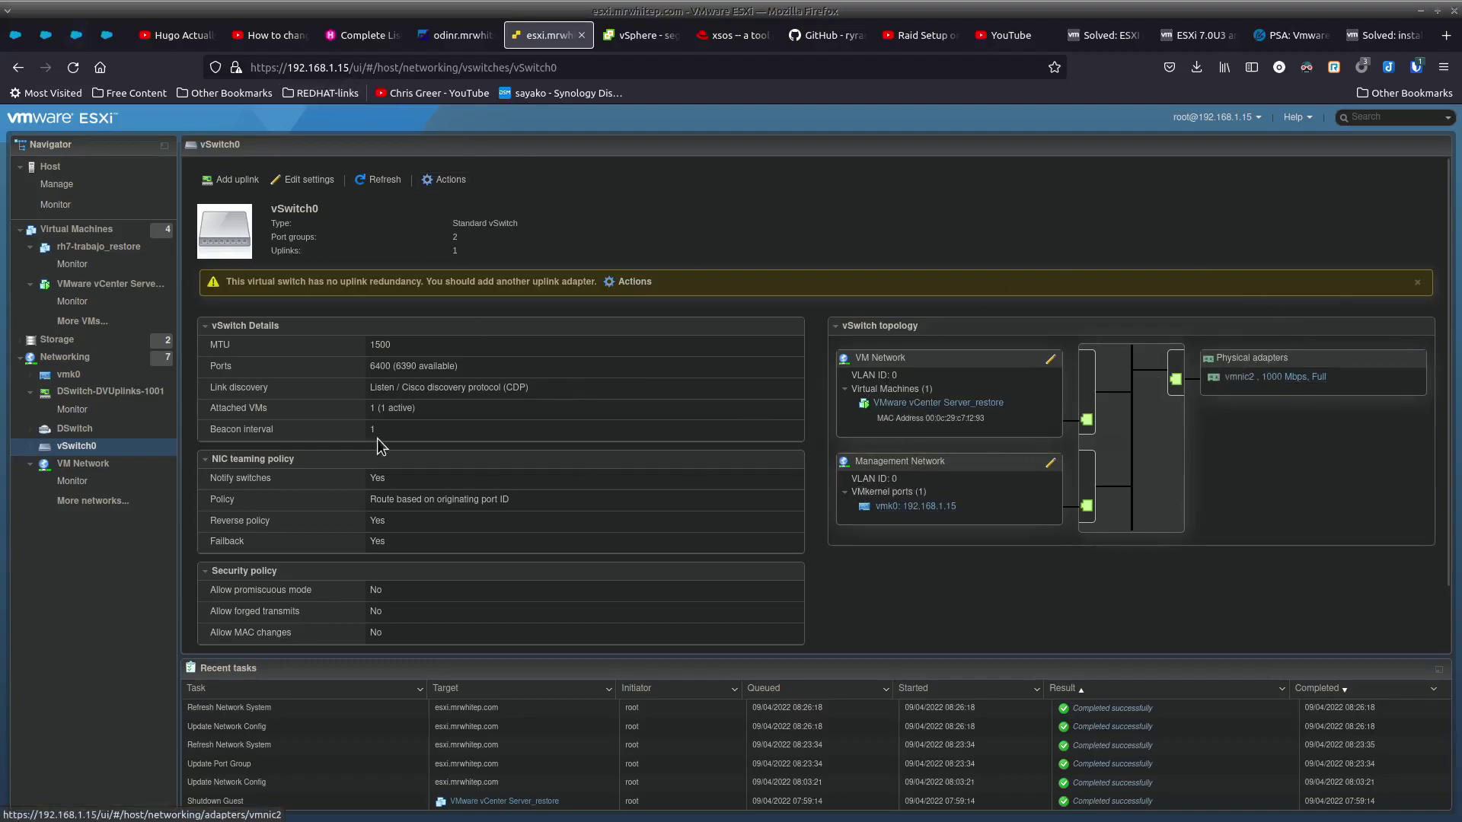
left_click(83, 427)
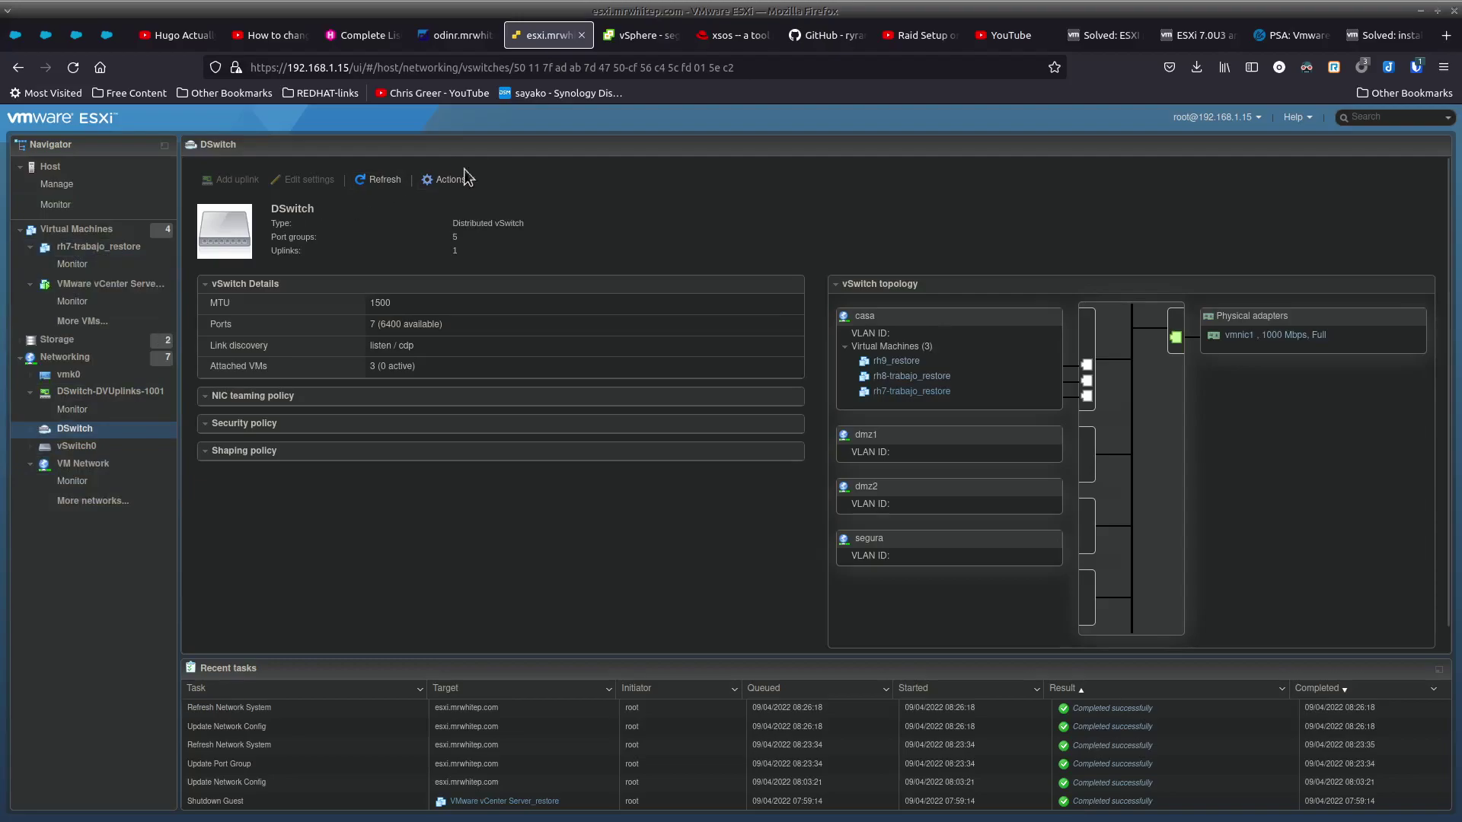
- Switch to the vSphere Client and bring up DSwitch's physical adapter assignments through Manage host networking for host esxi.mrwhitep.com
left_click(636, 36)
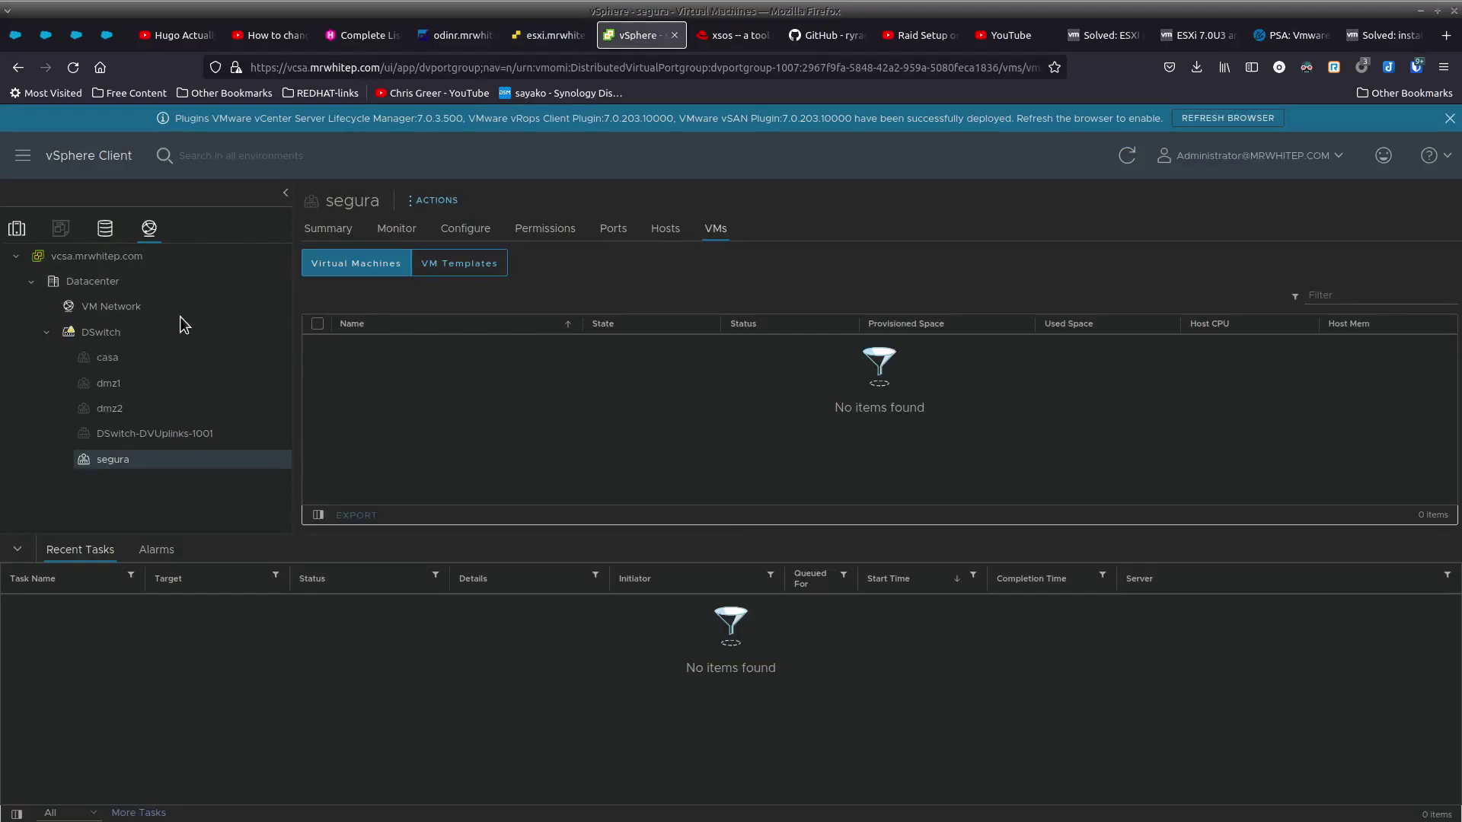
left_click(103, 333)
right_click(105, 335)
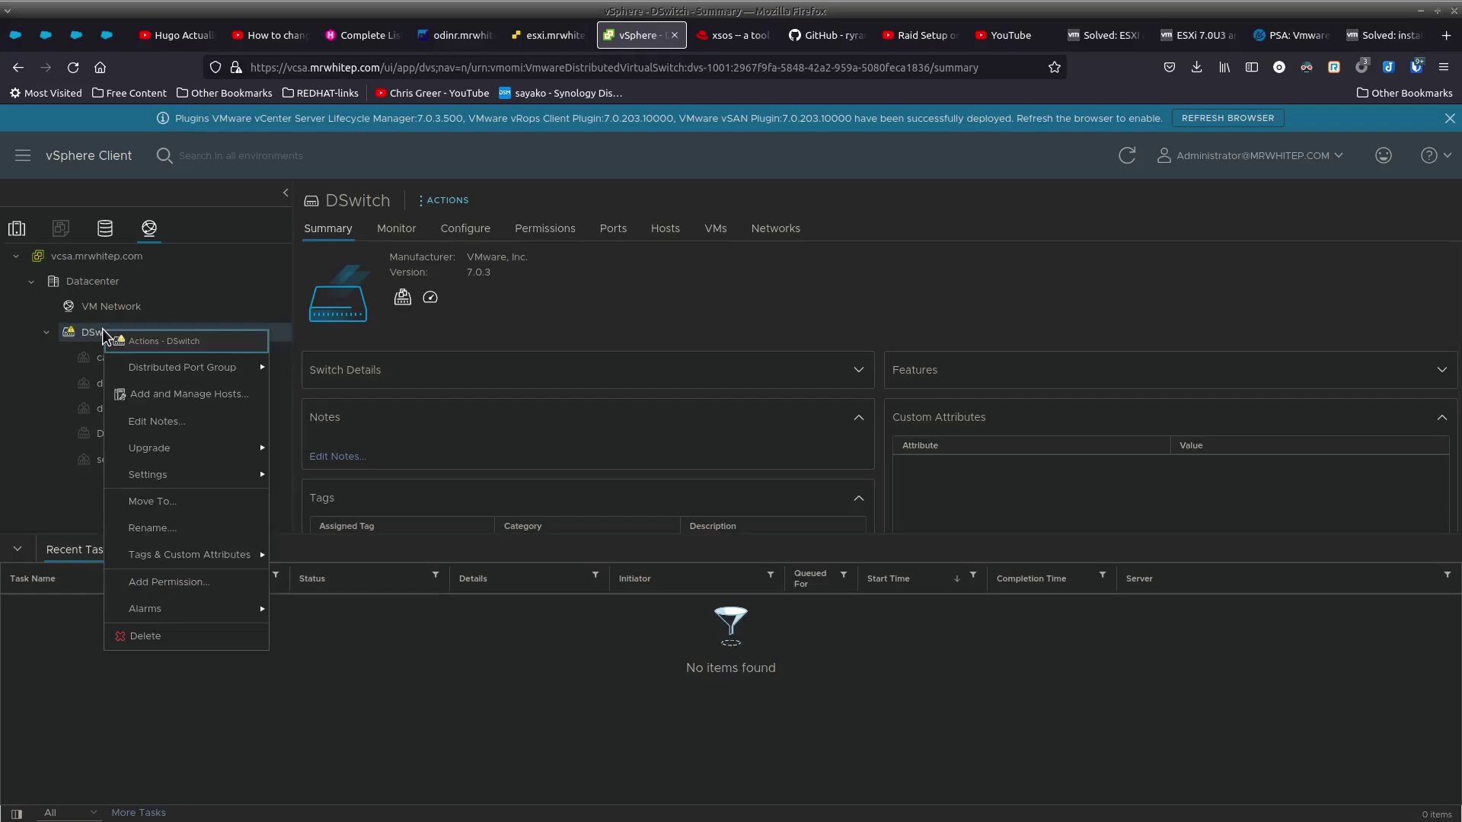
left_click(241, 402)
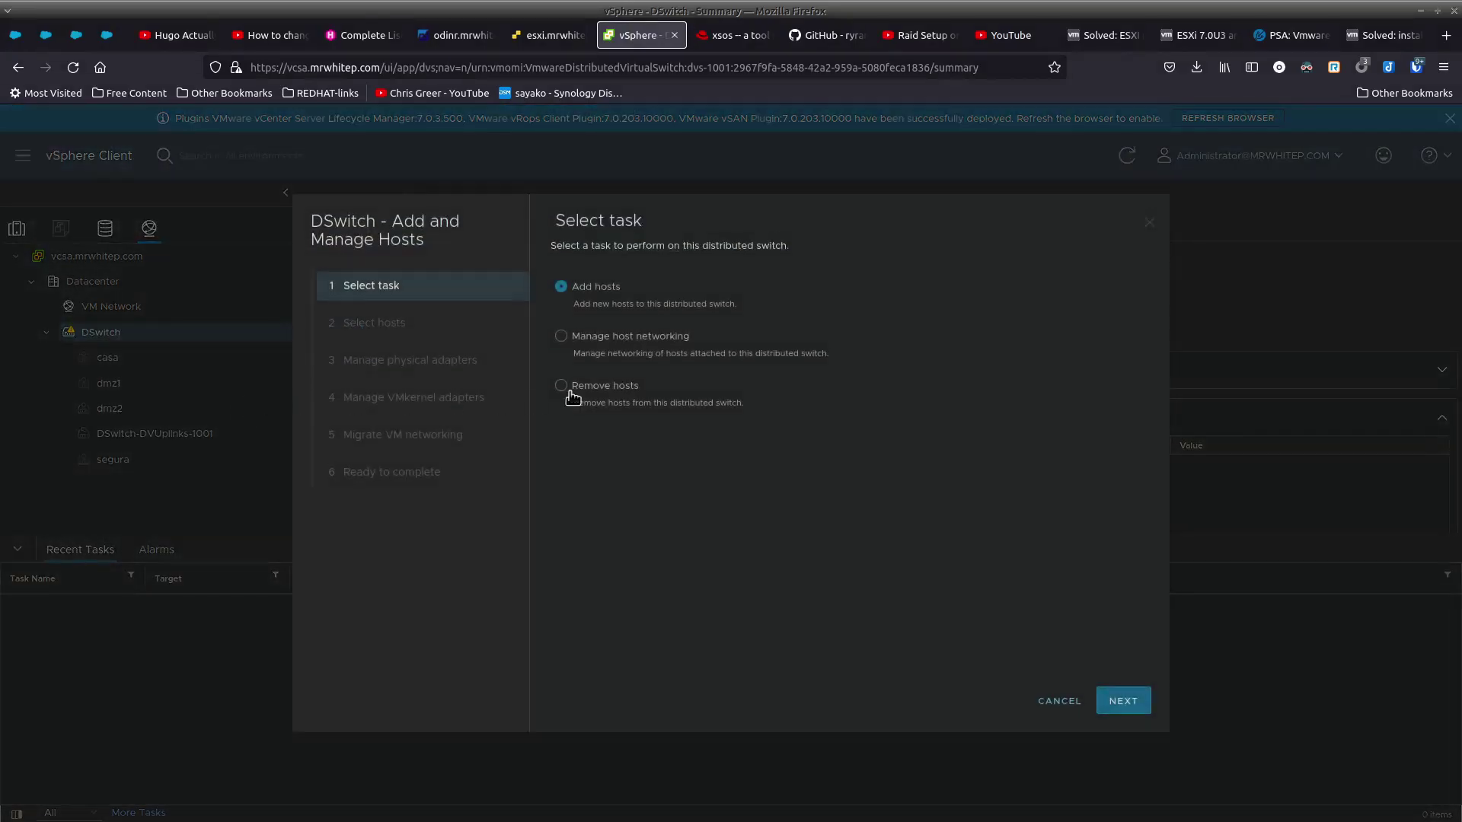
left_click(563, 340)
left_click(1121, 698)
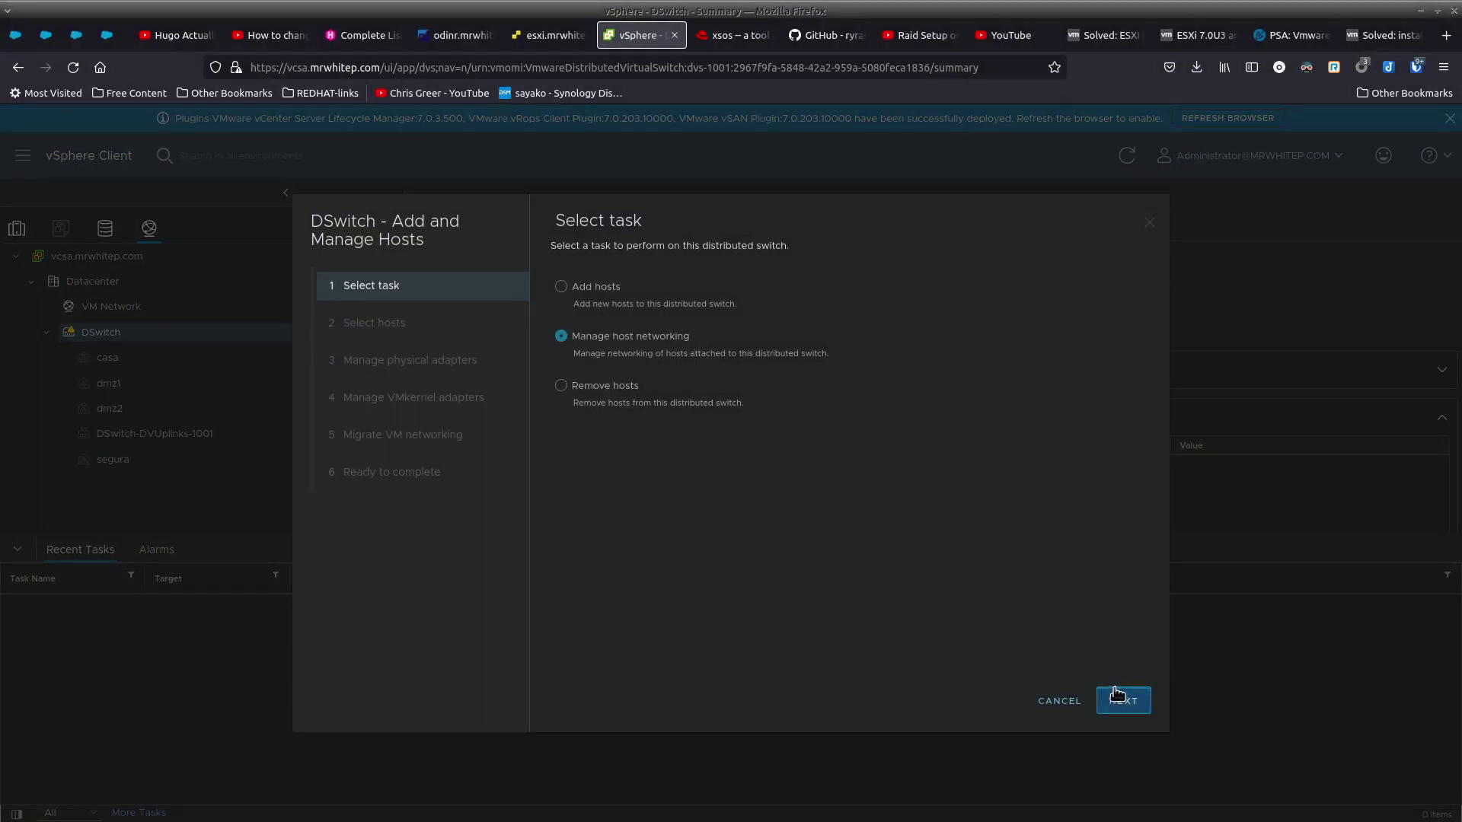
left_click(567, 361)
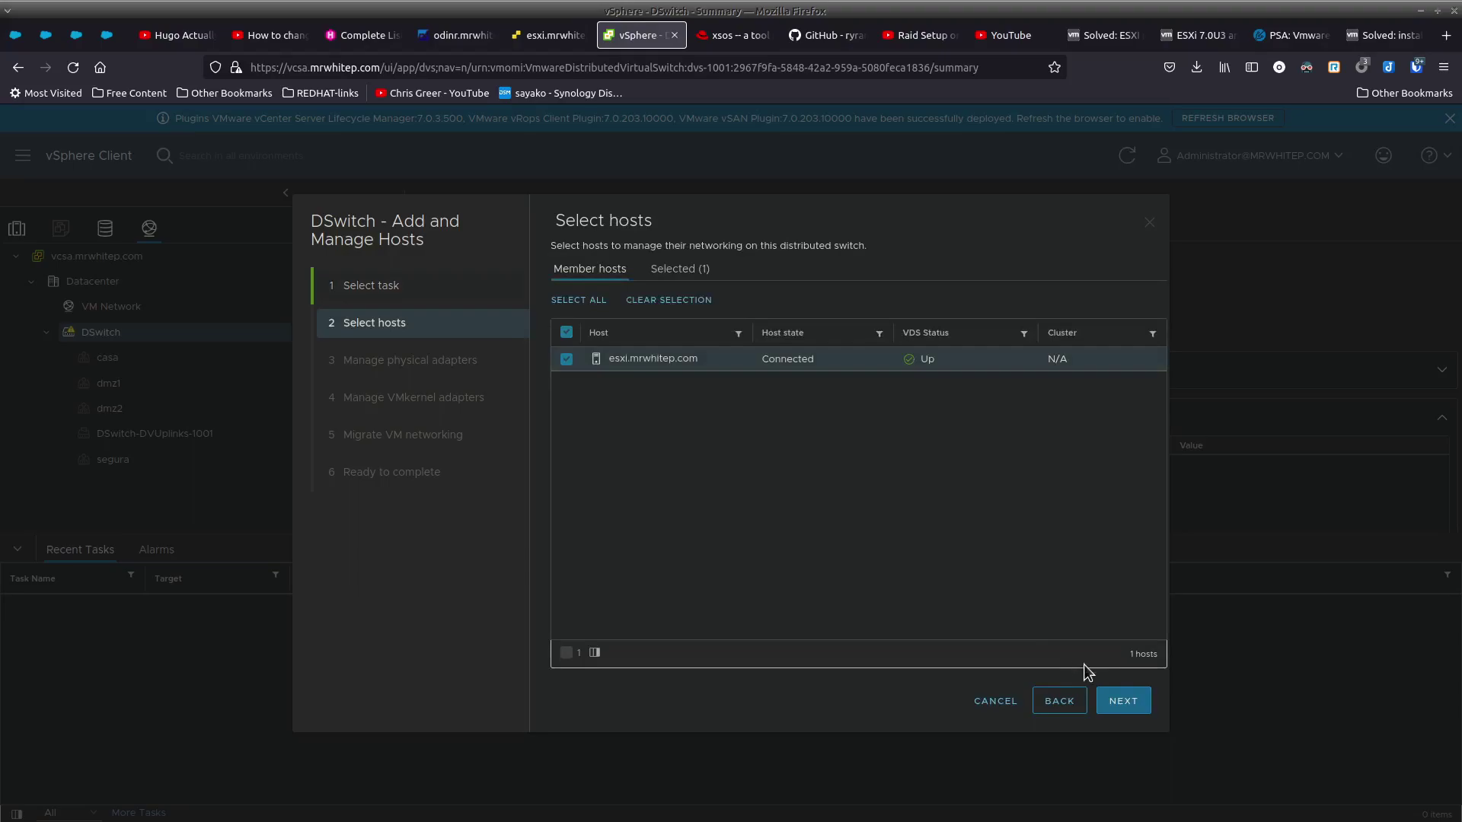
left_click(1123, 699)
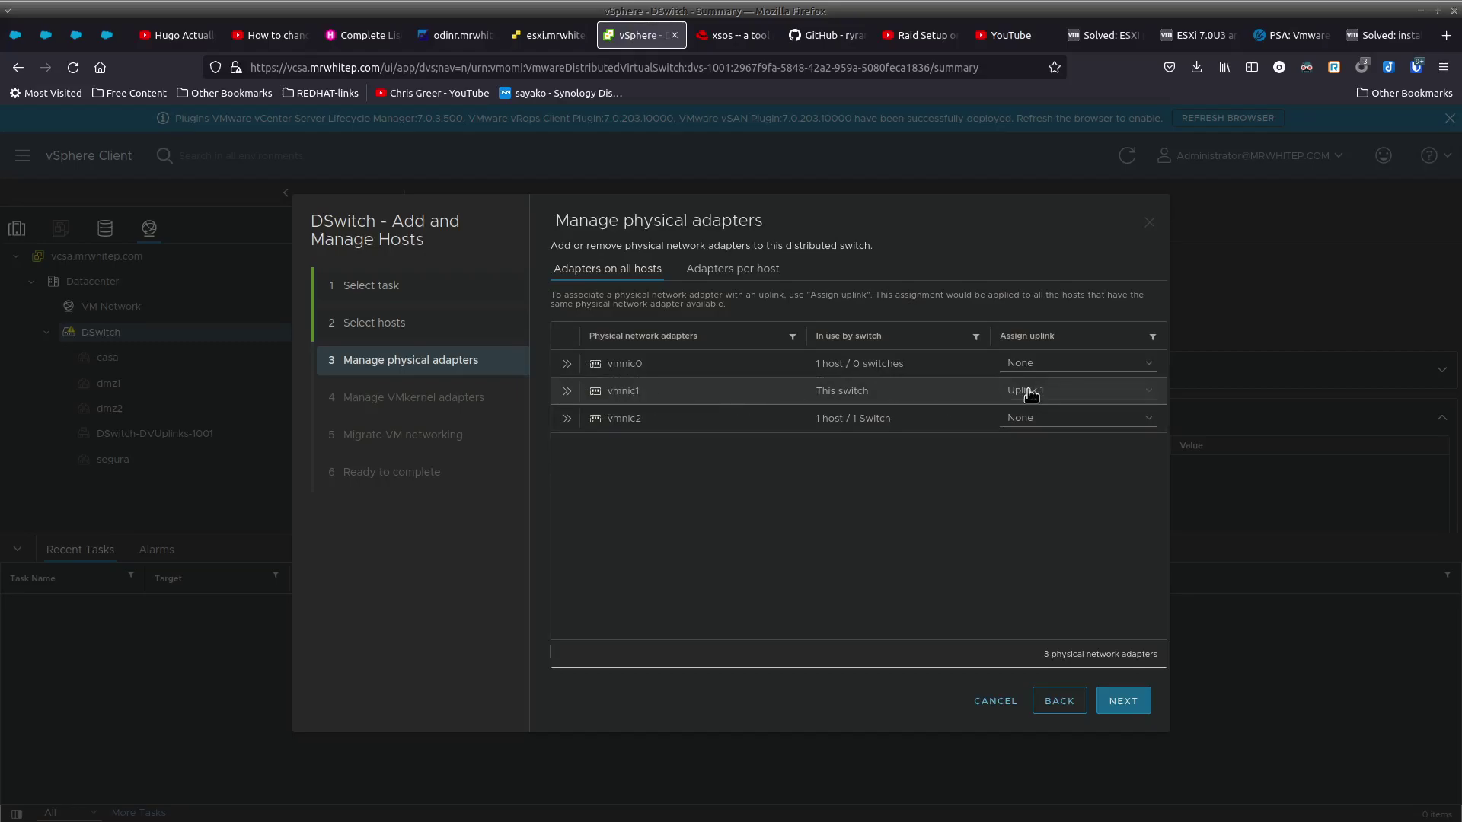
- Review the VMkernel adapters and the destination networks offered for migrating Network adapter 1, and cancel the host management wizard
left_click(1124, 701)
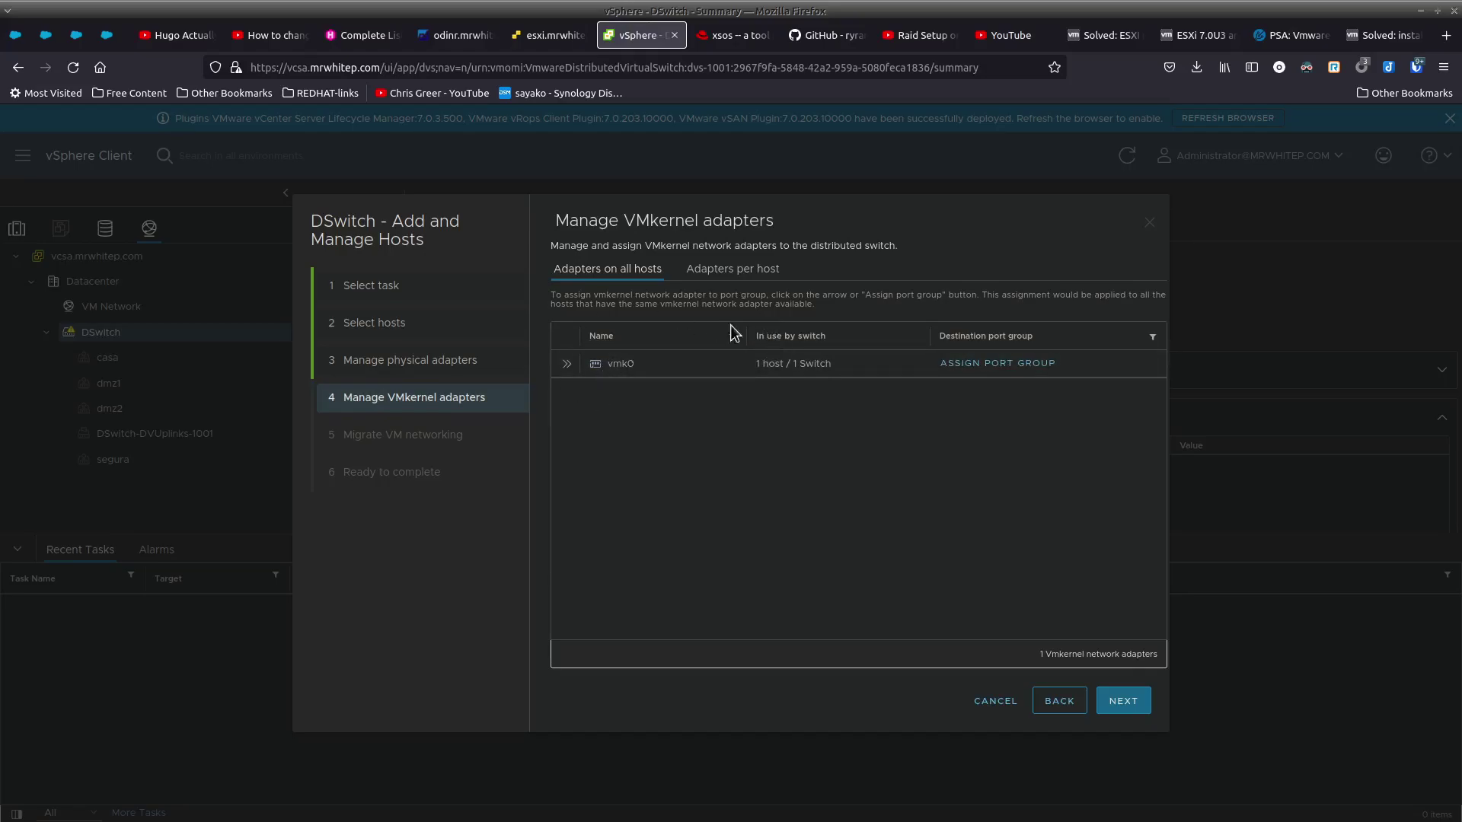
left_click(1135, 702)
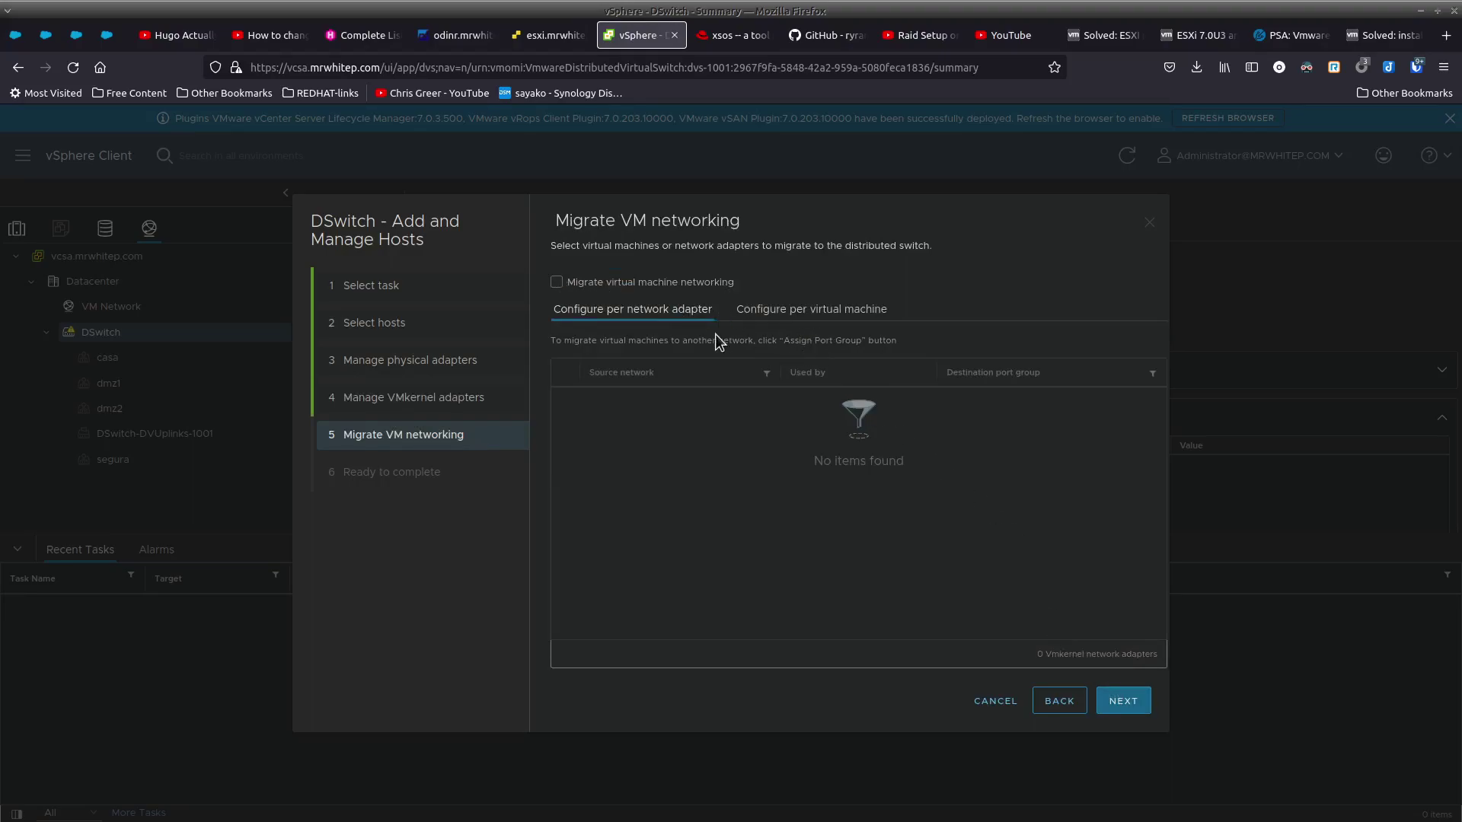
left_click(568, 286)
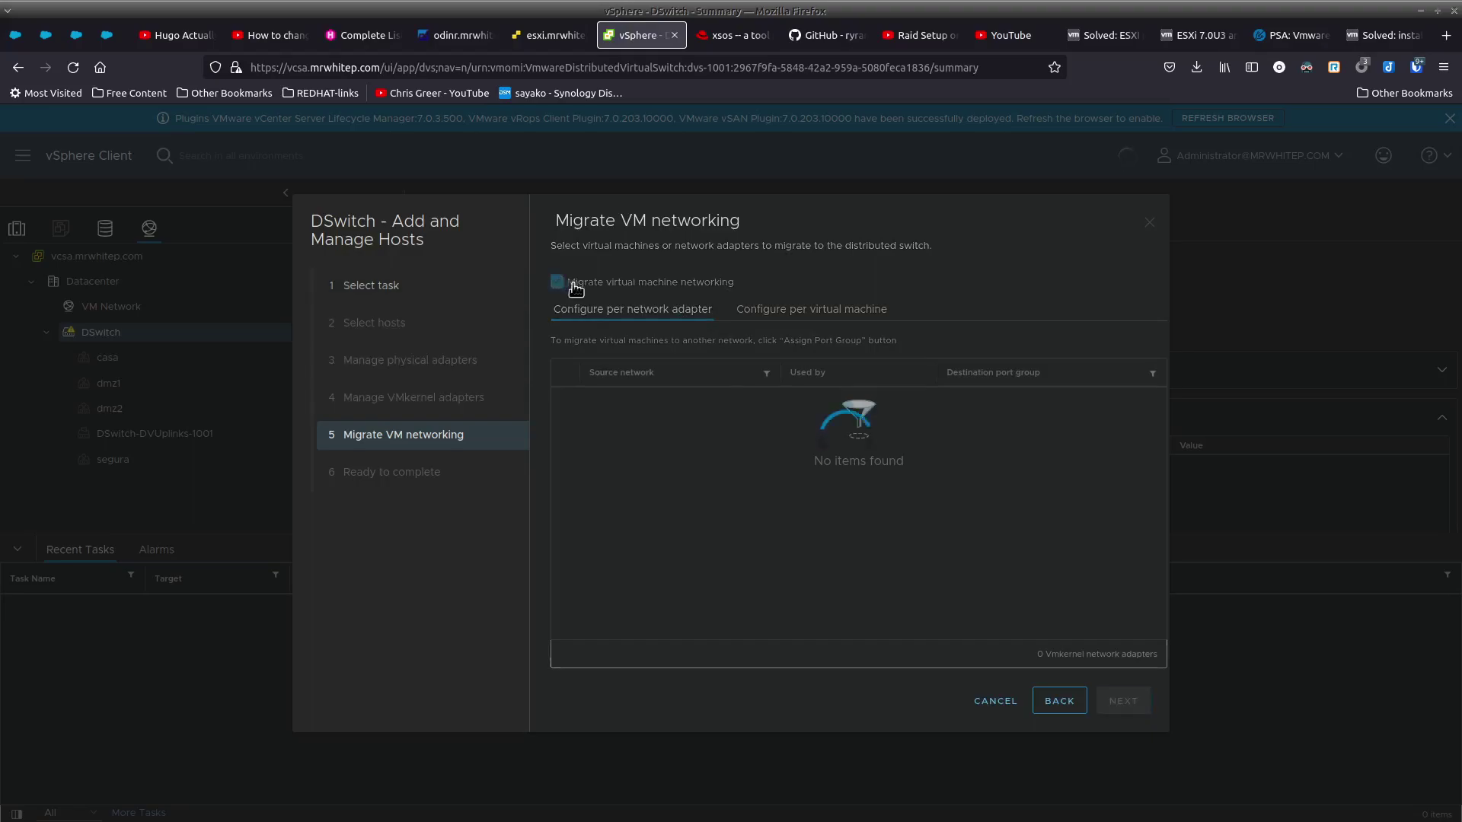
left_click(570, 399)
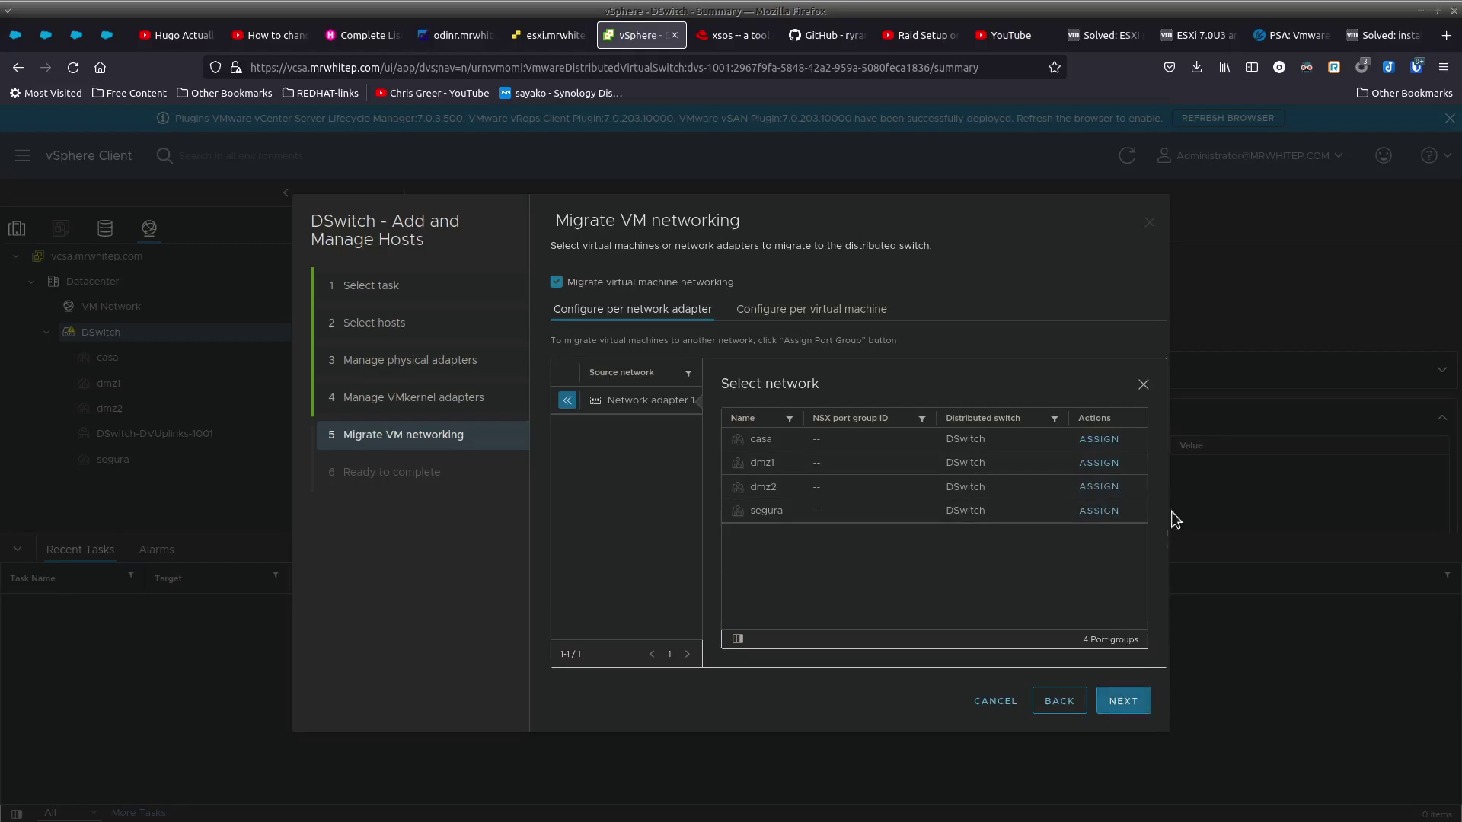
left_click(1144, 385)
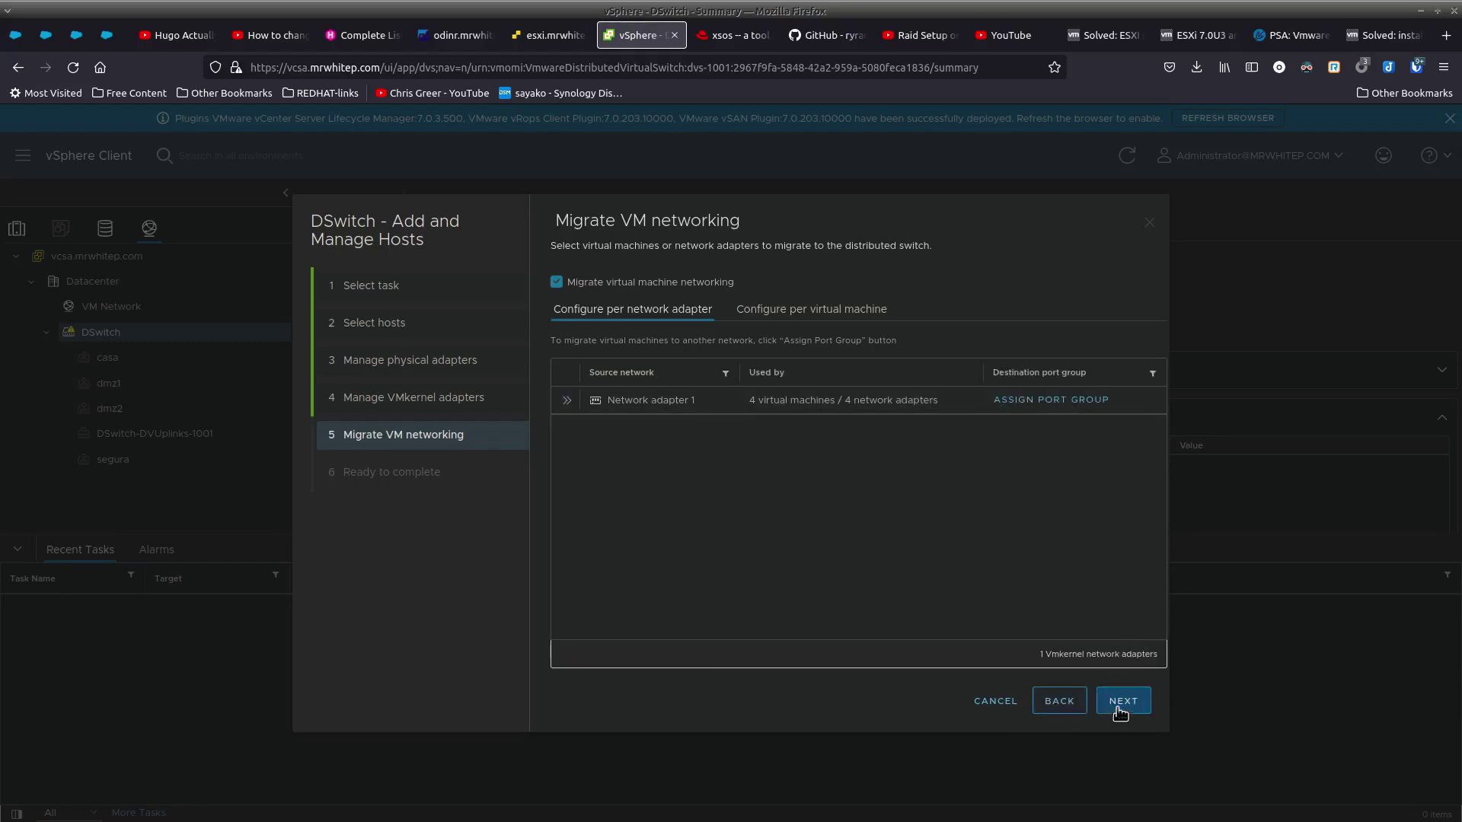
left_click(1003, 702)
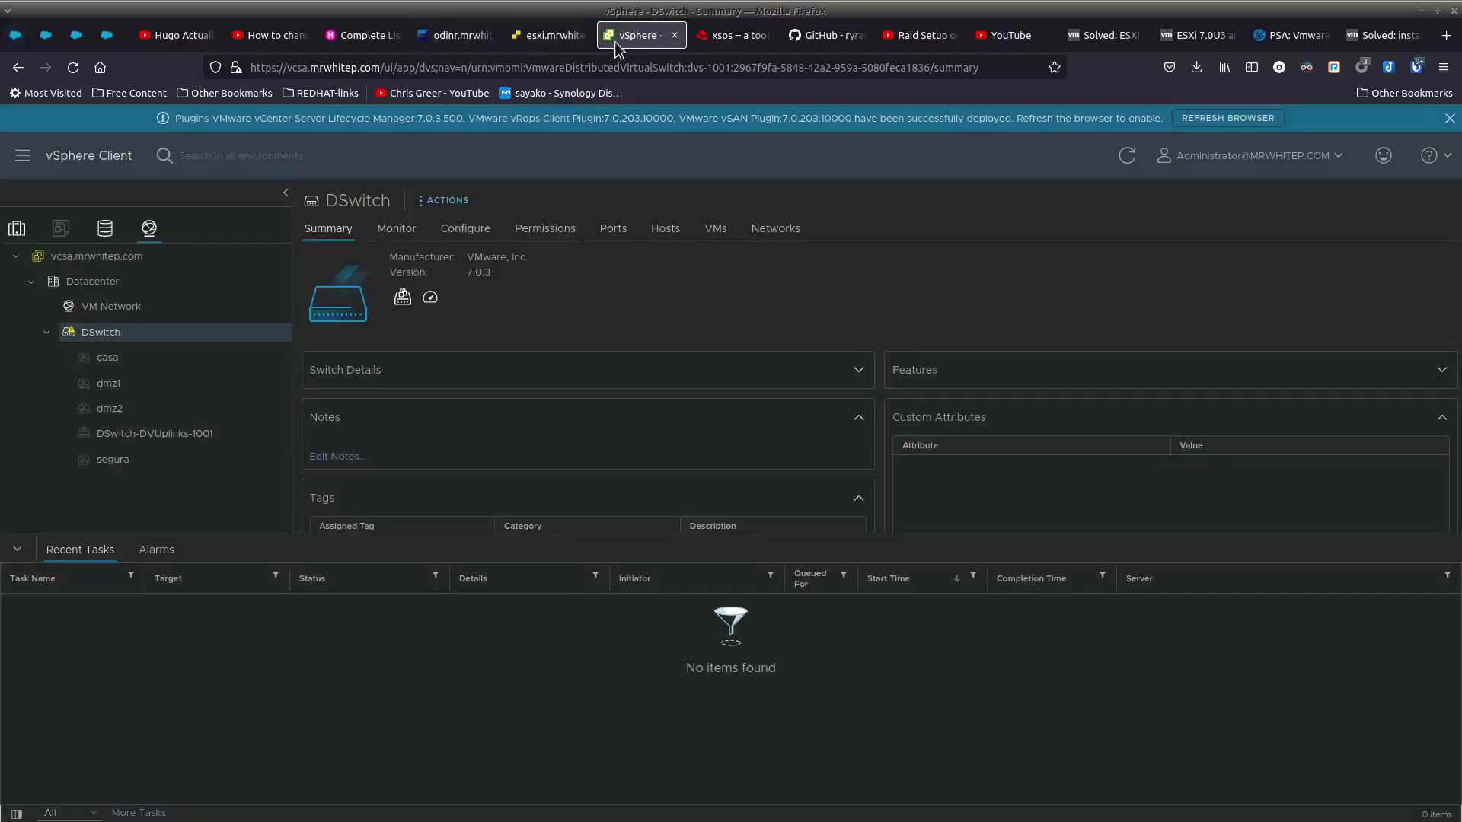
- Return to the ESXi host client and examine the physical adapters of DSwitch and vSwitch0
left_click(547, 35)
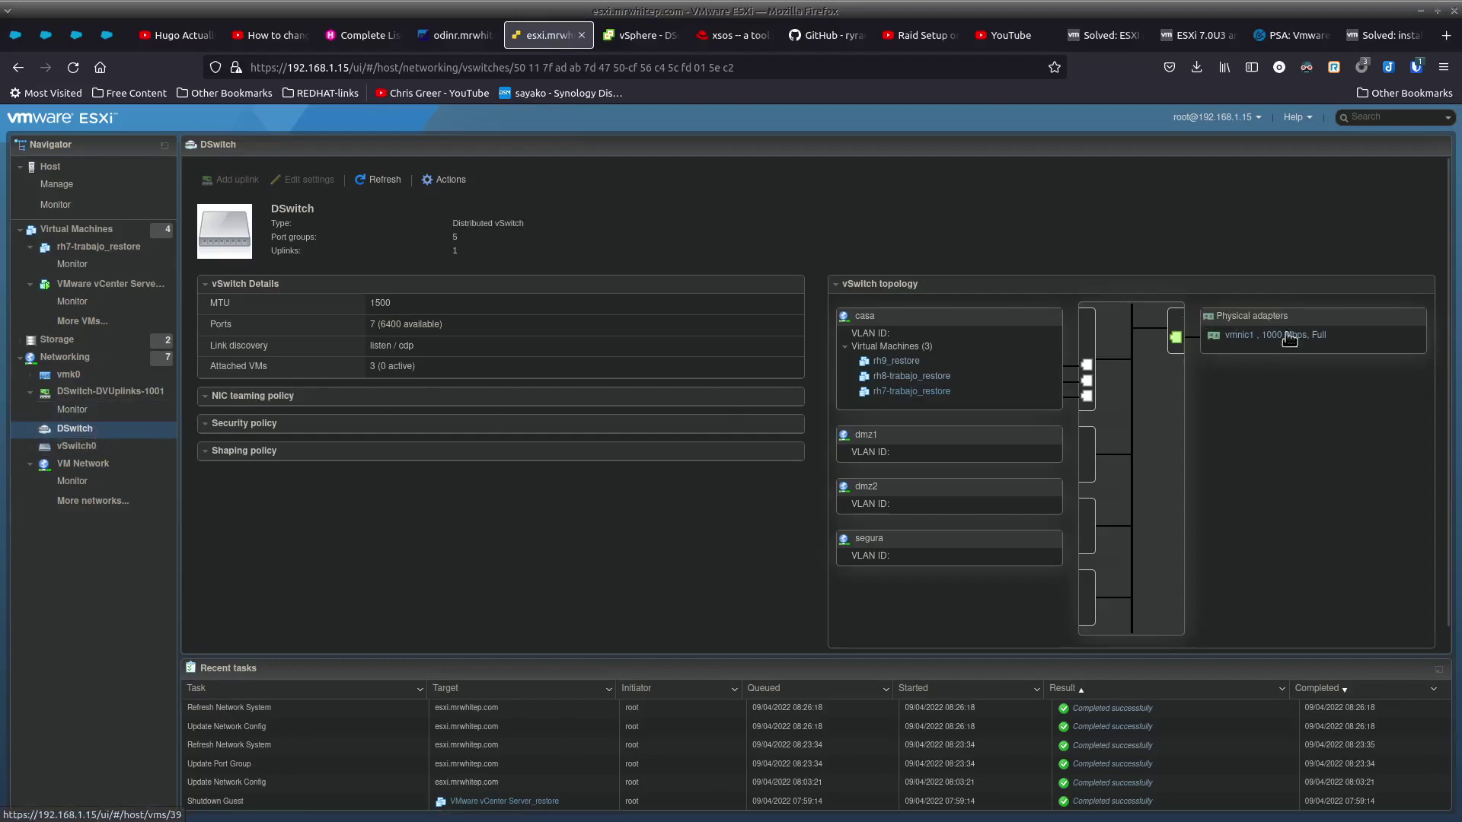
left_click(114, 446)
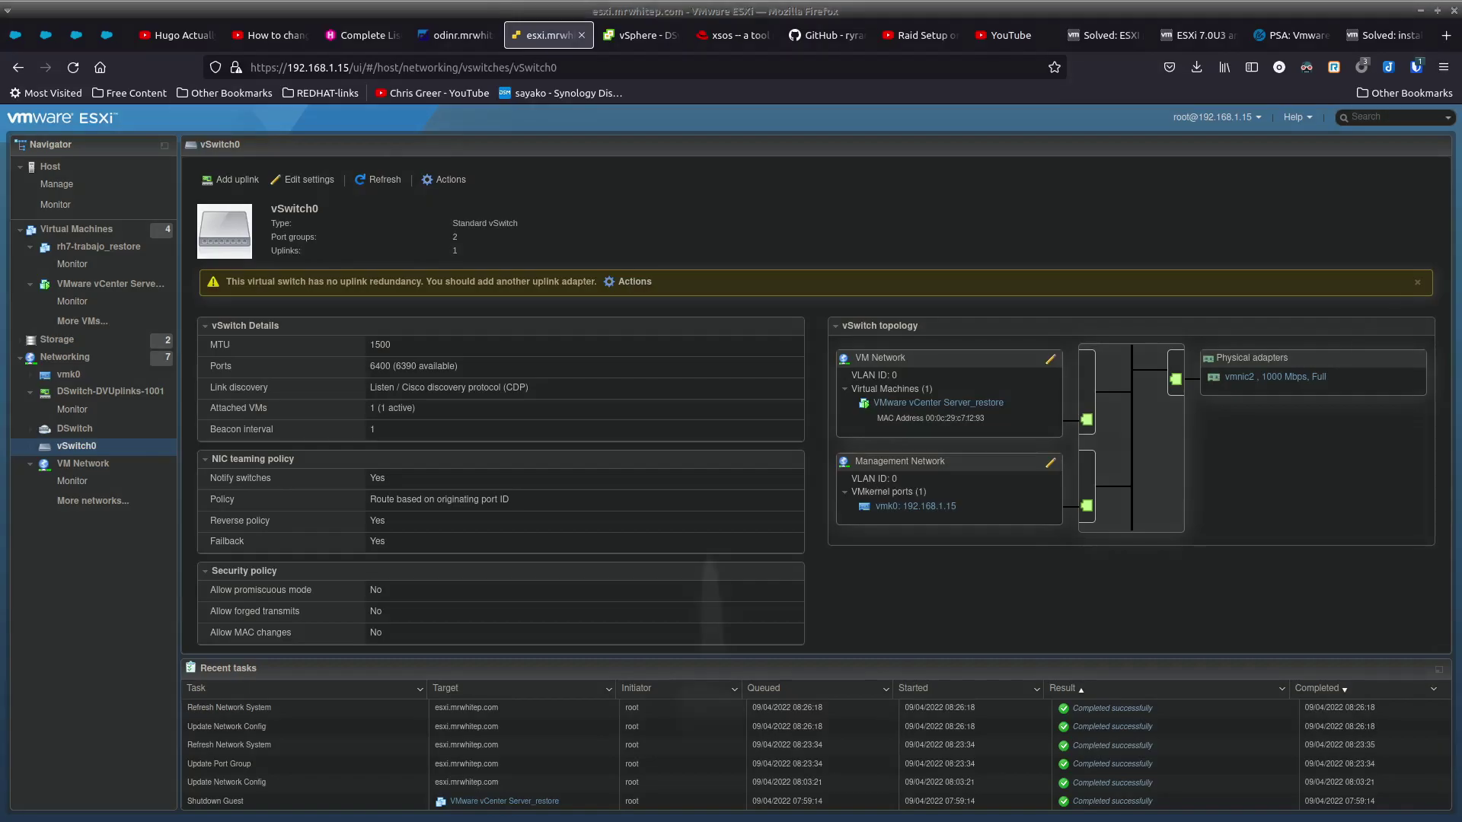
- Ping the management address 192.168.1.15 from a new Tilix terminal window and stop it after the first reply
key("ctrl+alt+t")
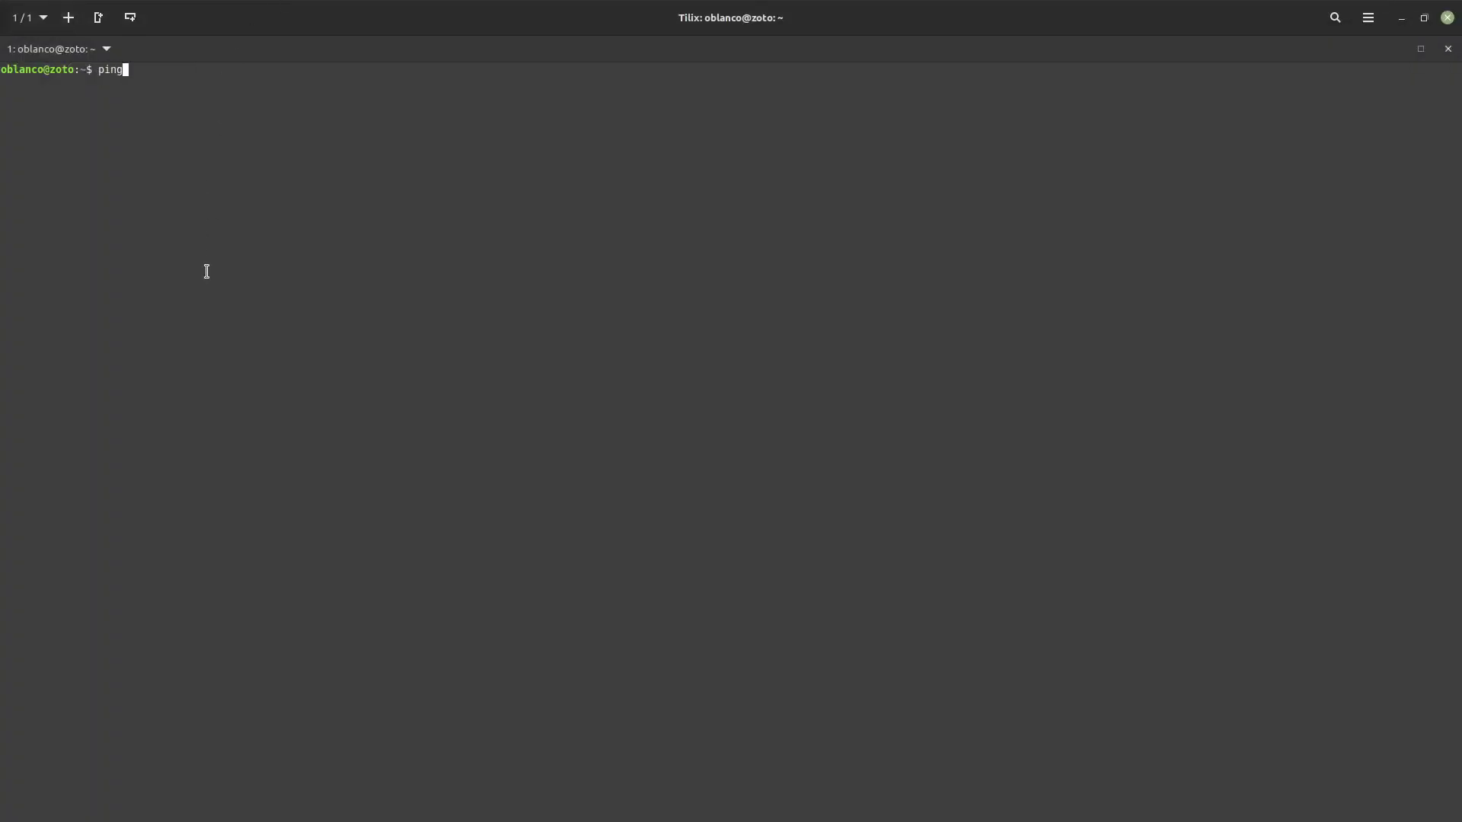
type("ping 192.168.1.")
key("BackSpace")
key("BackSpace")
key("Return")
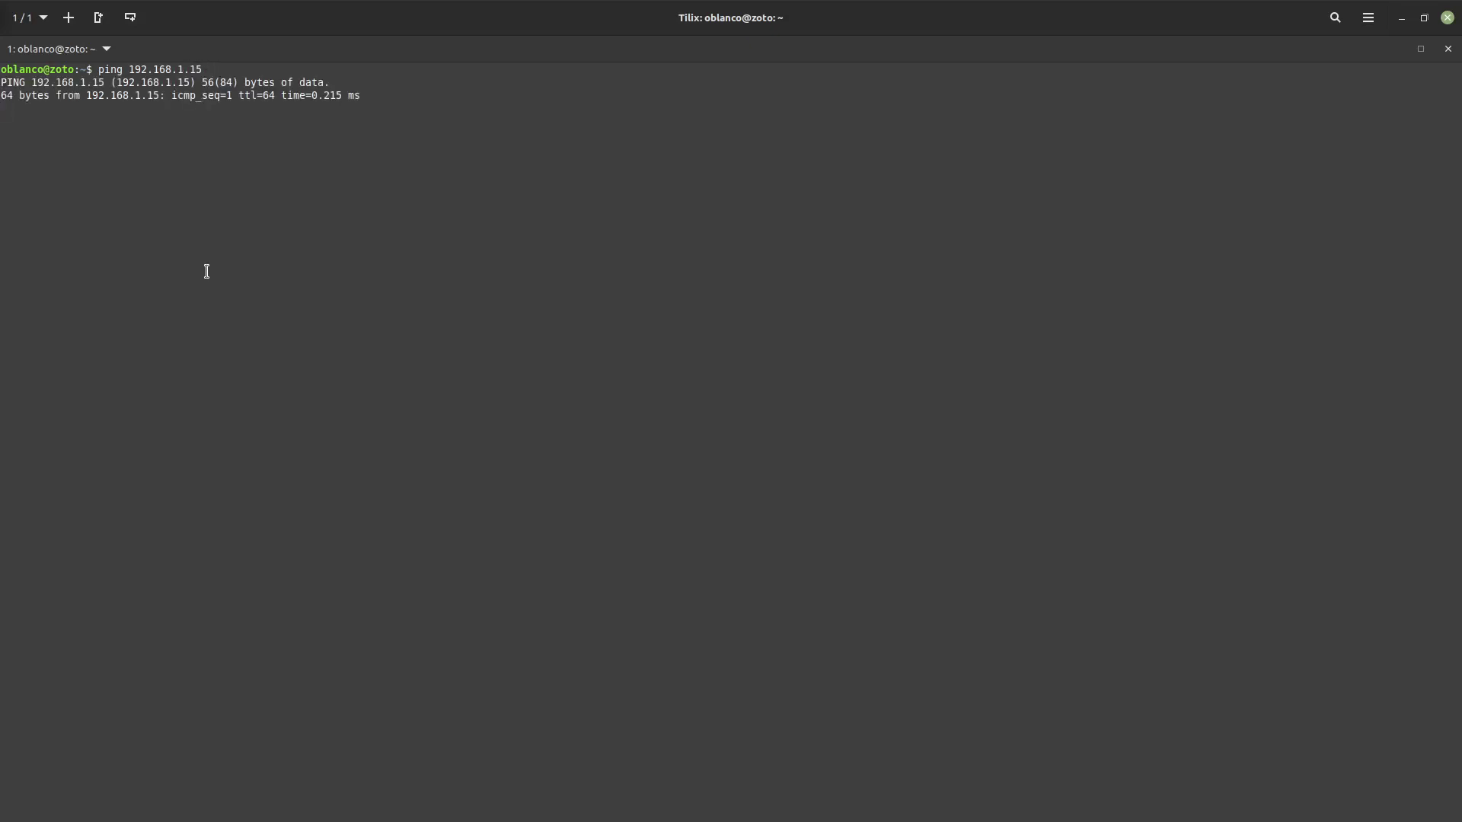
key("ctrl+c")
- Ping 192.168.1.14 and stop it after a couple of replies
key("Up")
key("BackSpace")
type("4")
key("Return")
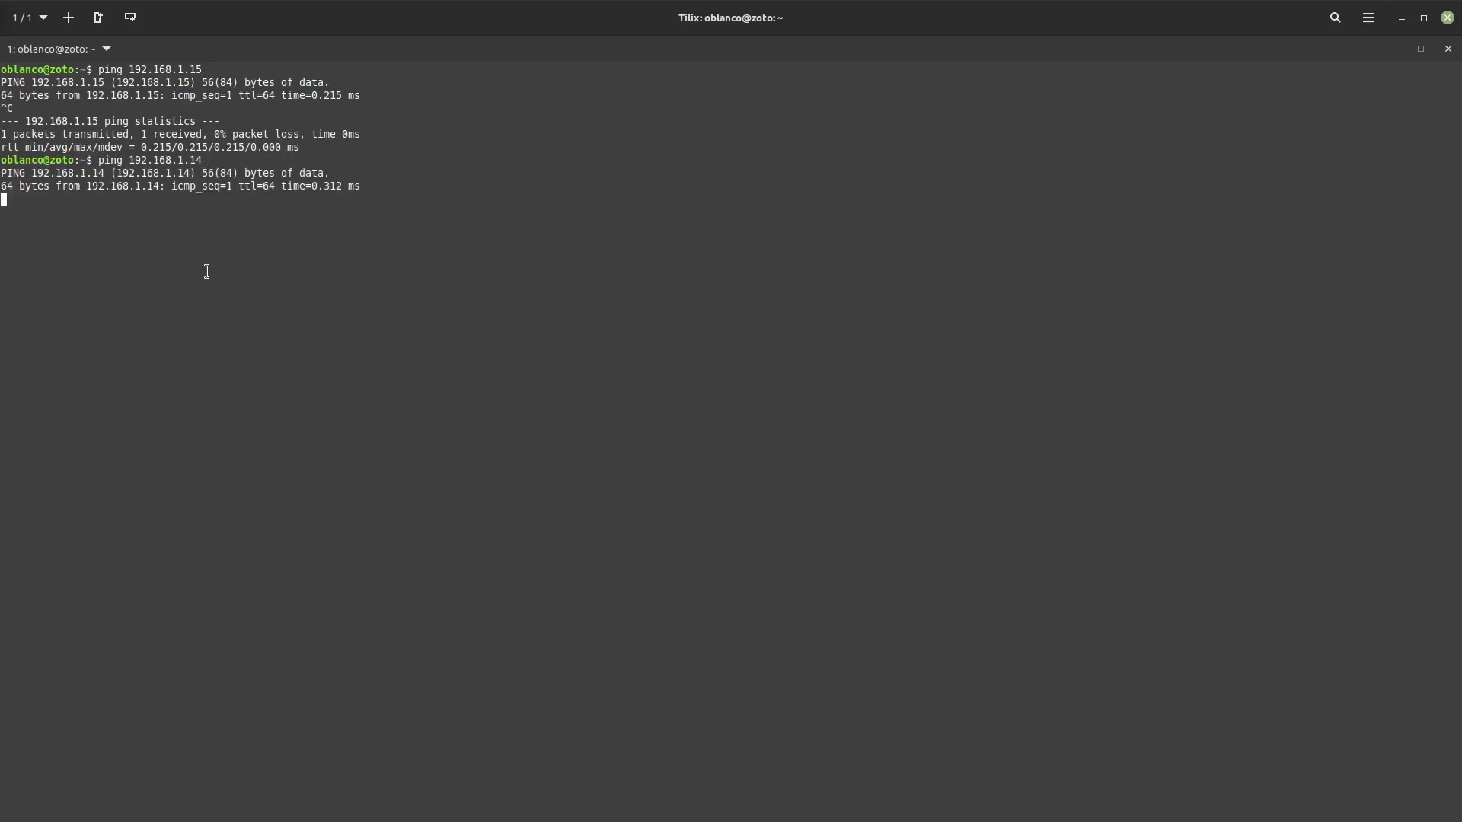
key("ctrl+c")
- Clear the terminal output and close the terminal window to return to the ESXi host client
type("cl")
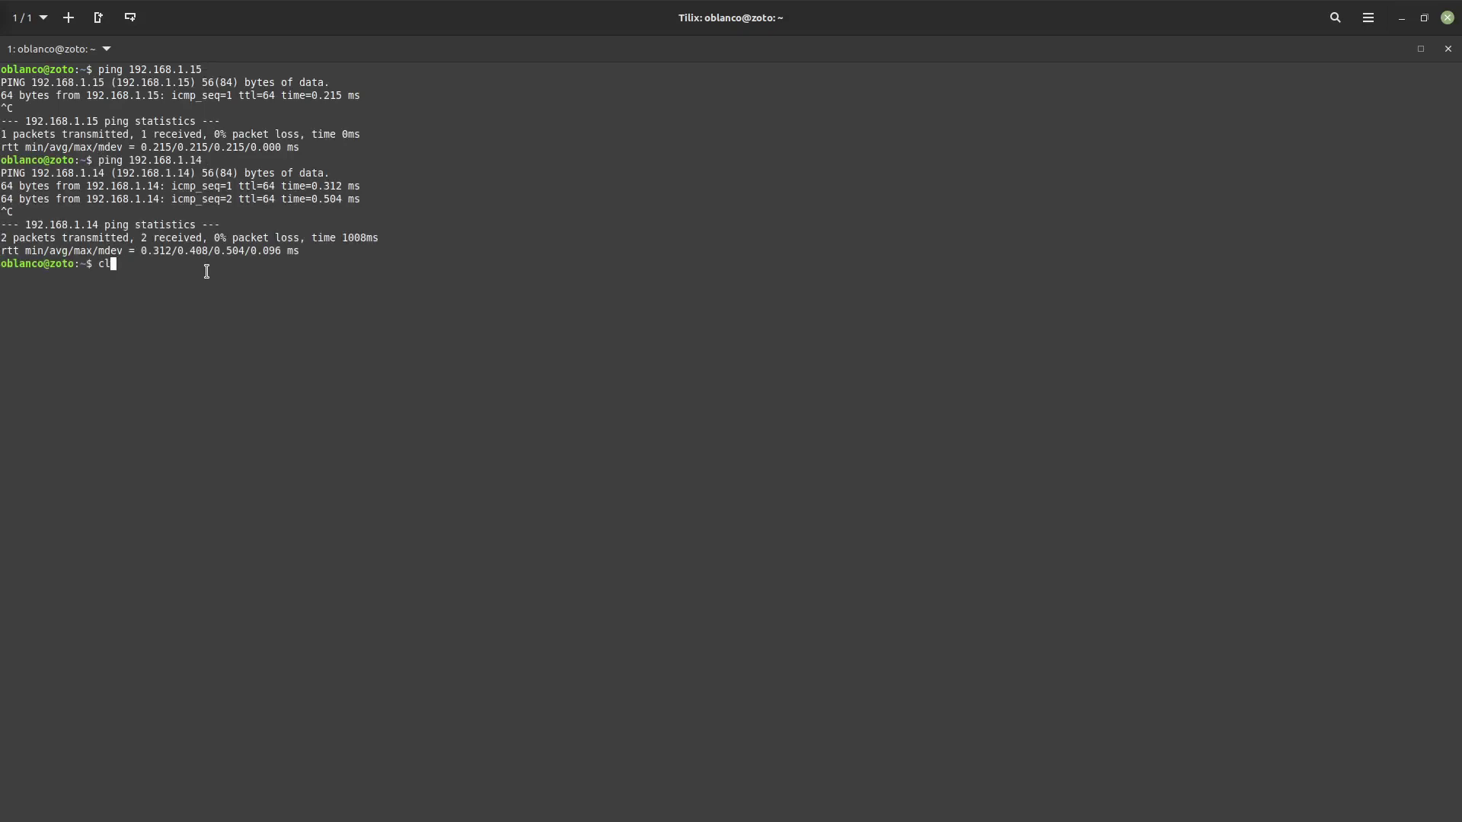
type("lear")
key("Return")
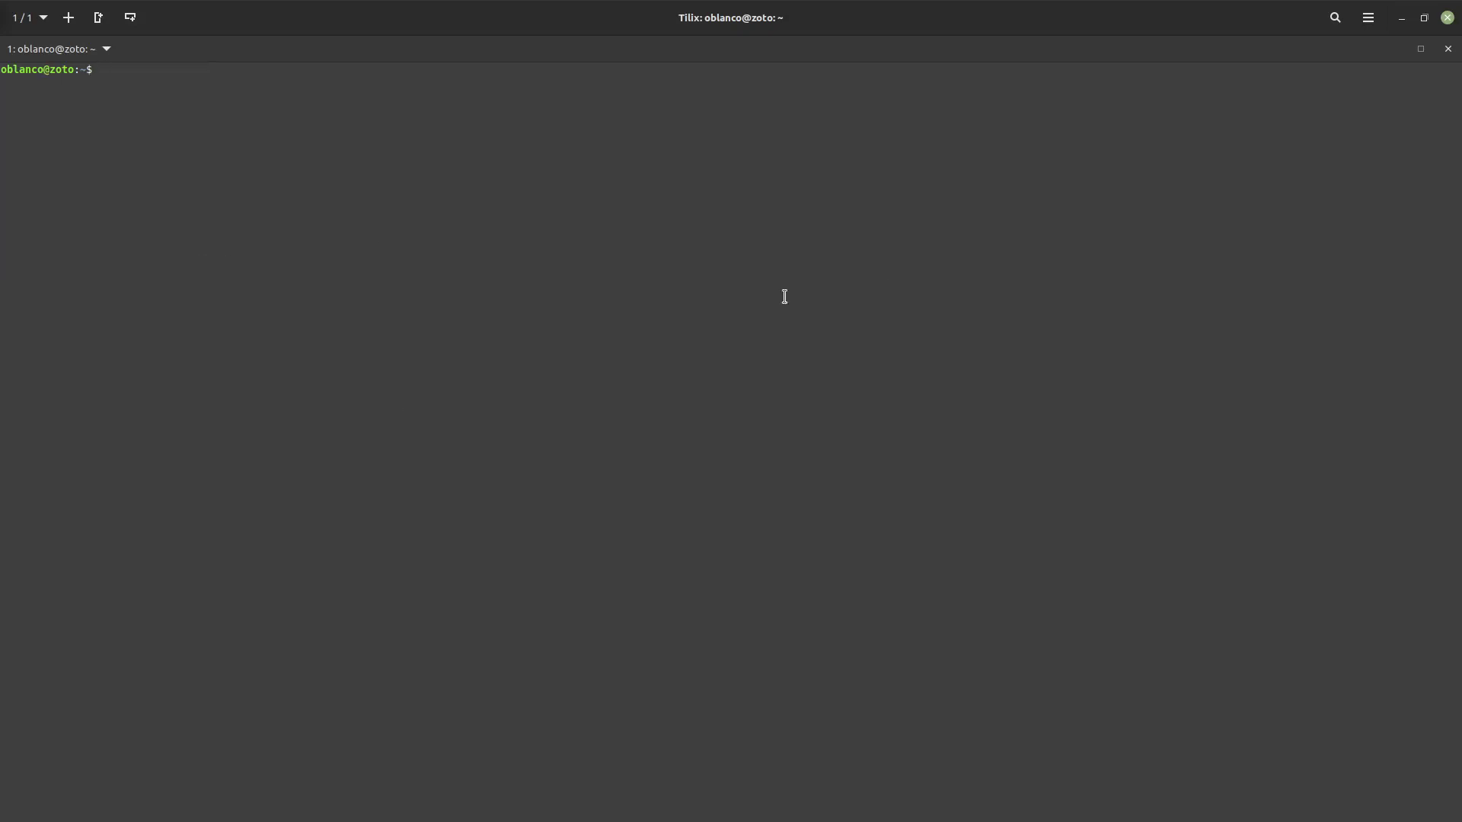
left_click(1447, 17)
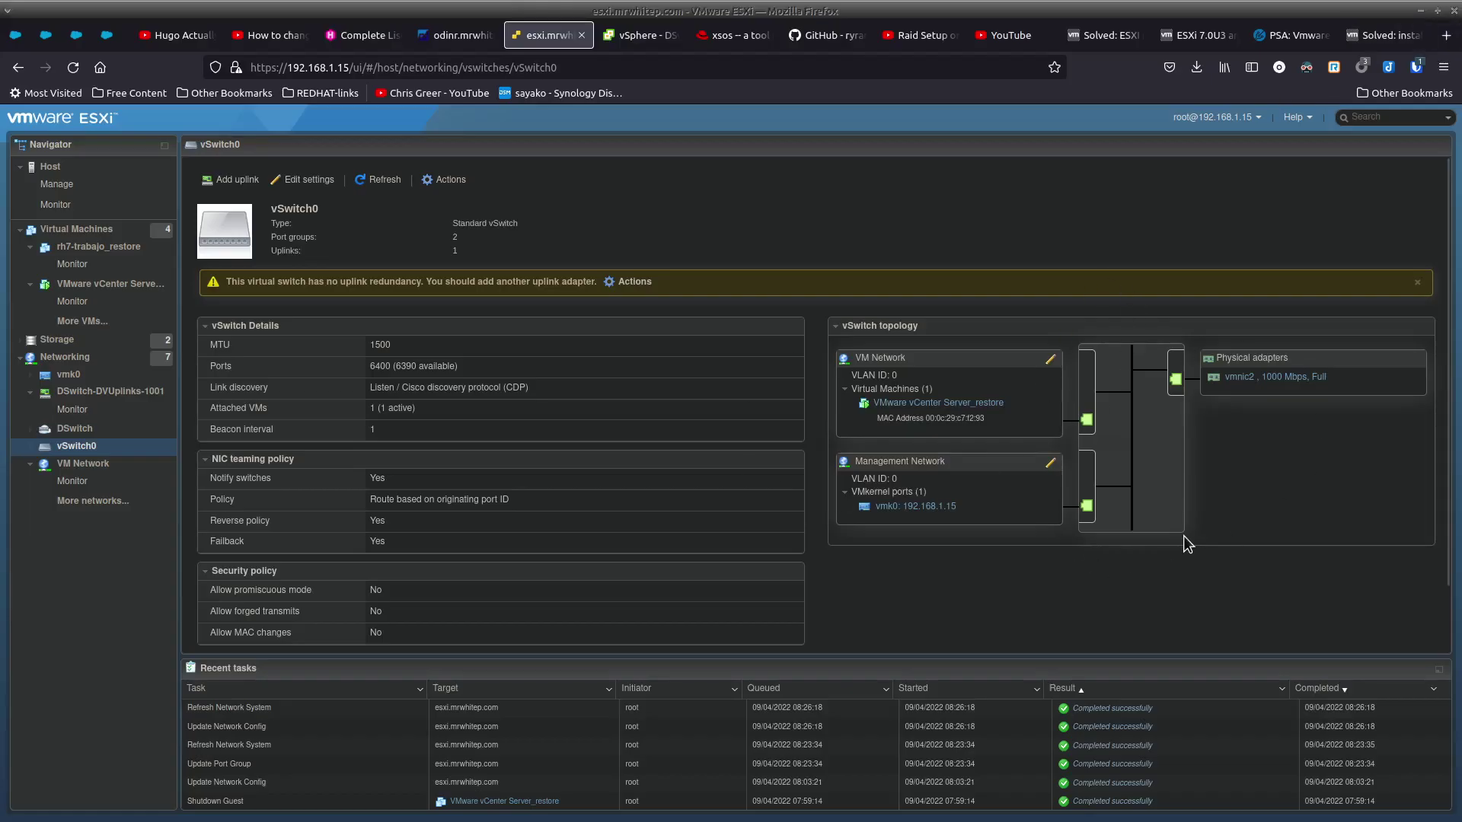